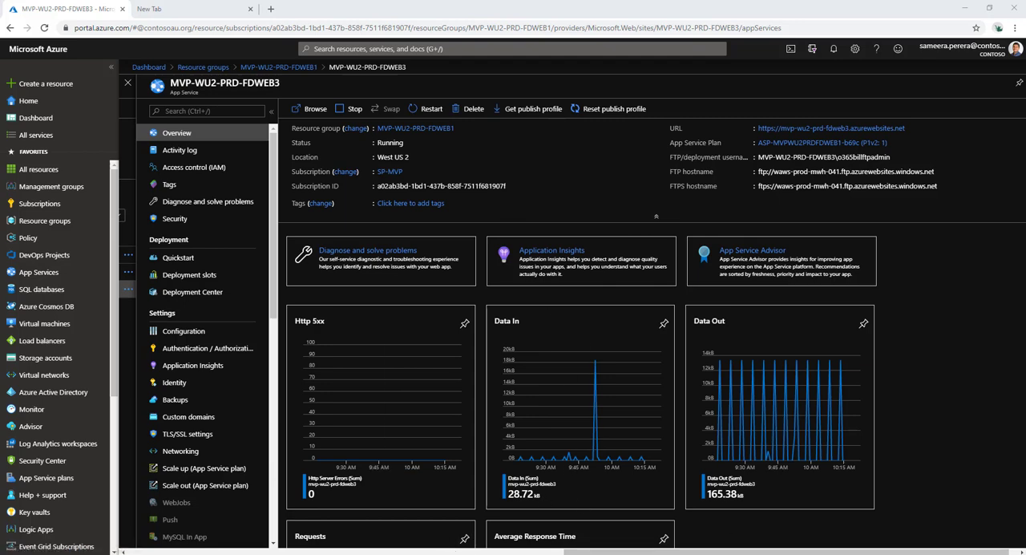
Step: View the contoso air.png architecture diagram and open the MVP-WU2-PRD-FDWEB3 site from its URL to check its region label
{"action": "left_click_drag", "start_coordinate": [1, 192], "coordinate": [626, 64]}
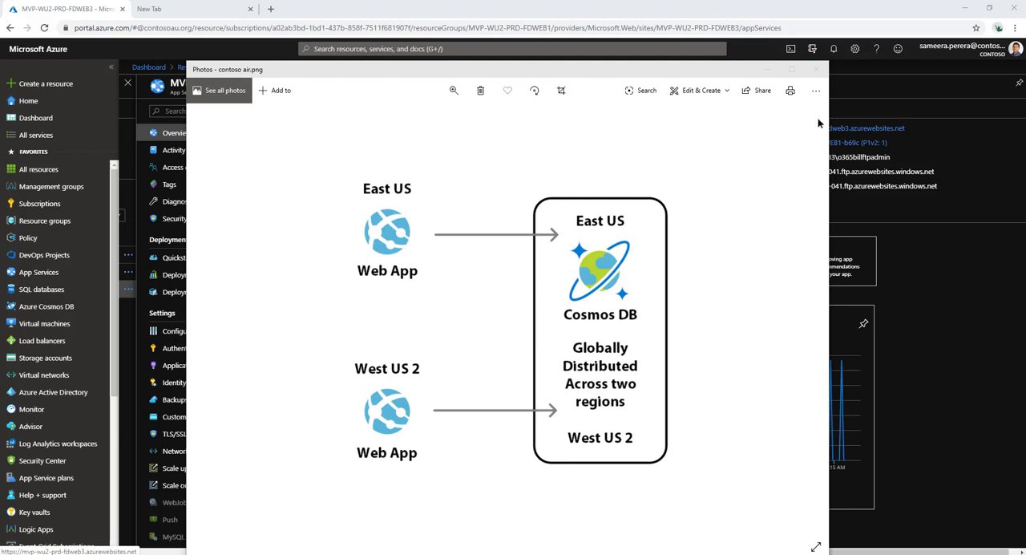
{"action": "left_click", "coordinate": [770, 70]}
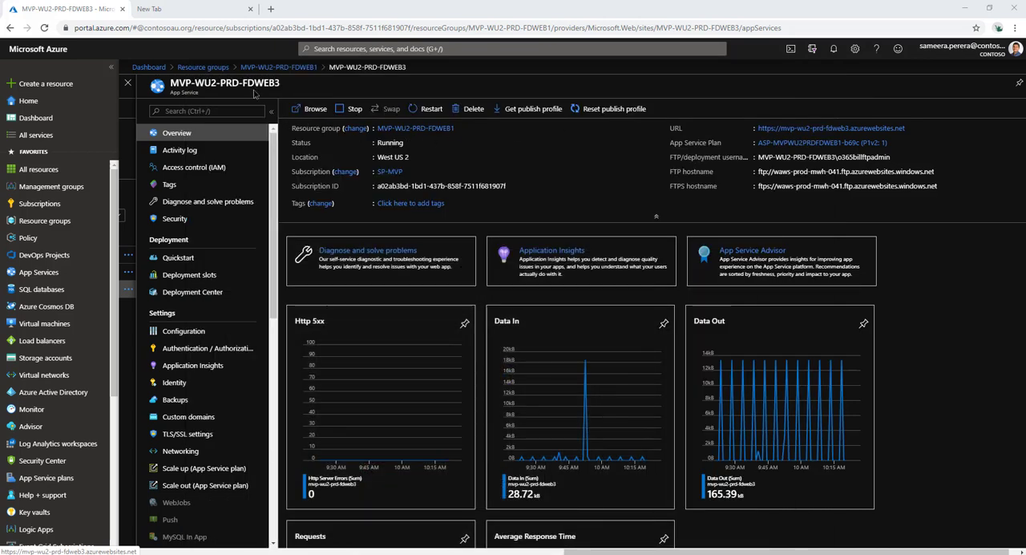
{"action": "left_click", "coordinate": [822, 129]}
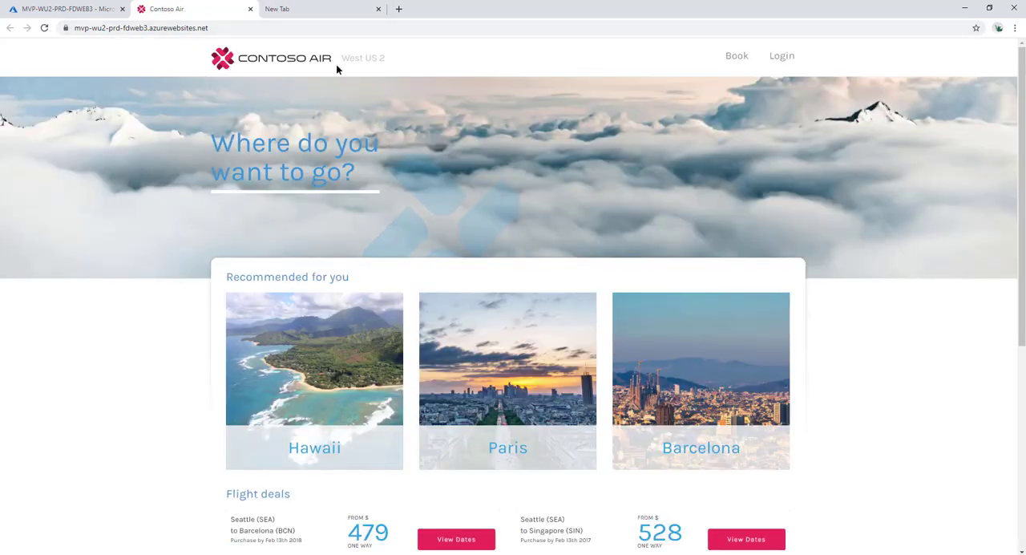
{"action": "left_click_drag", "start_coordinate": [343, 58], "coordinate": [406, 55]}
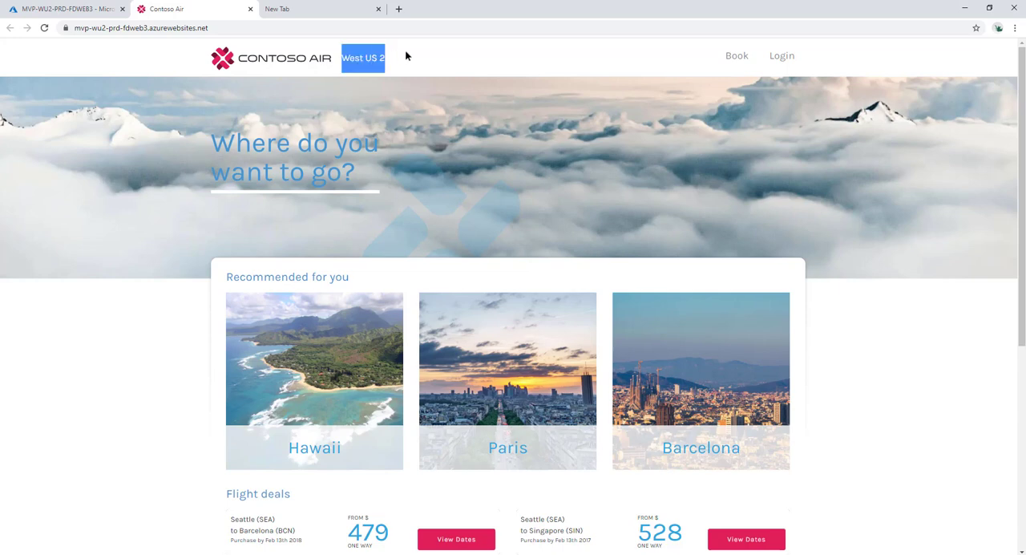
{"action": "left_click", "coordinate": [400, 56]}
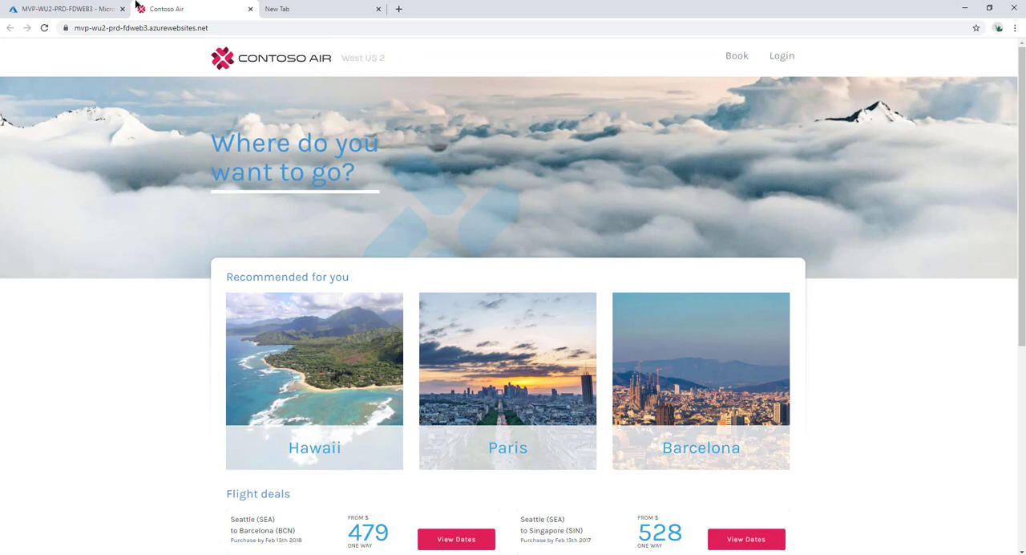
{"action": "left_click", "coordinate": [96, 10]}
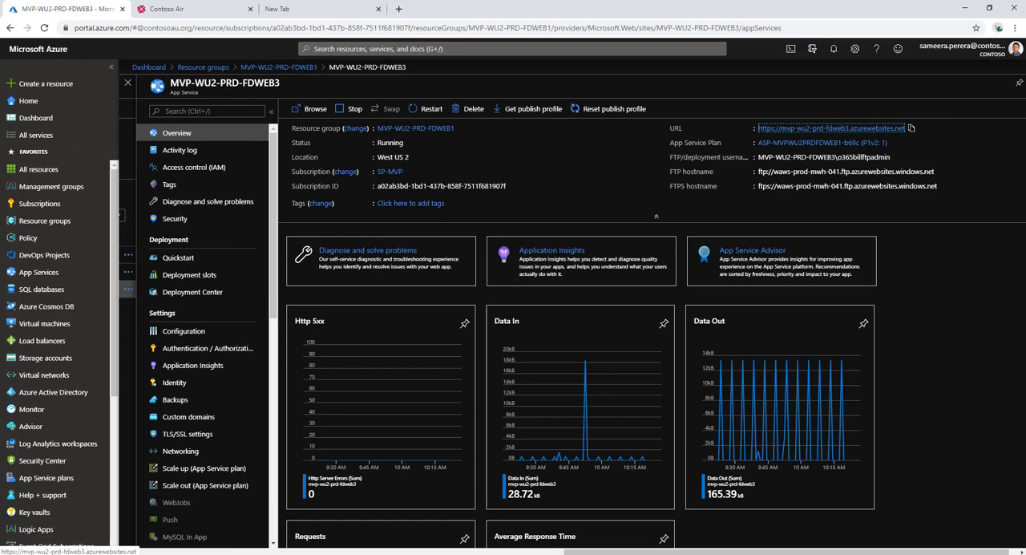
Step: Open mvp-eus-prd-fdweb3.azurewebsites.net in a new tab to check its region label and bring back the contoso air.png diagram
{"action": "left_click", "coordinate": [397, 10]}
{"action": "type", "text": "https://mvp-eus-prd-fdweb3.azurewebsites.net"}
{"action": "key", "text": "Return"}
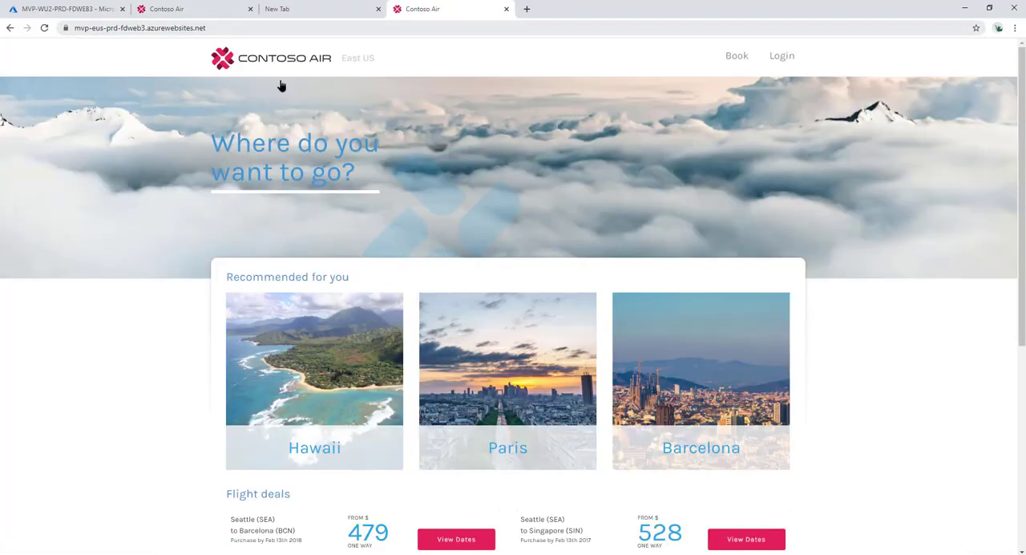
{"action": "left_click_drag", "start_coordinate": [347, 60], "coordinate": [376, 65]}
{"action": "left_click", "coordinate": [385, 66]}
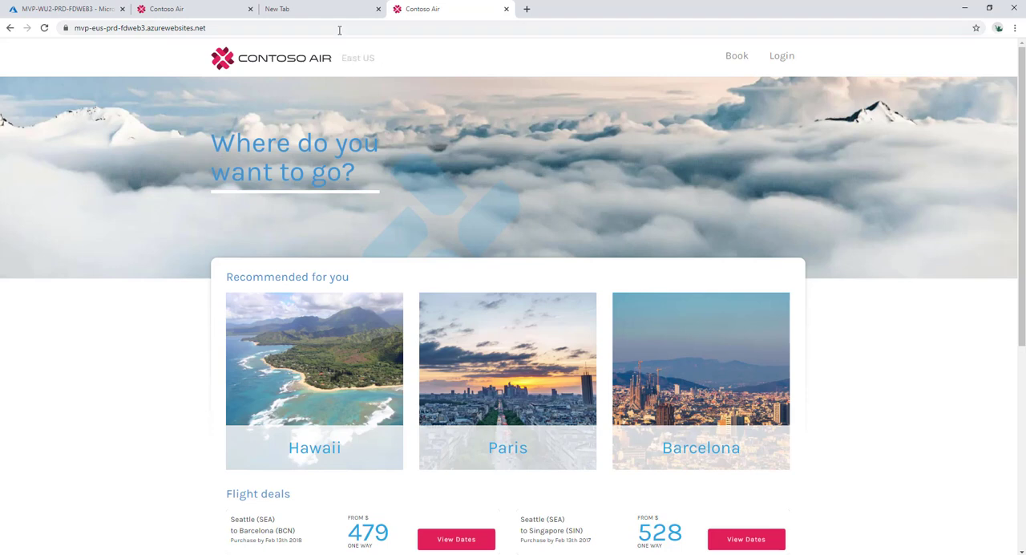
{"action": "left_click", "coordinate": [317, 10]}
{"action": "left_click", "coordinate": [68, 9]}
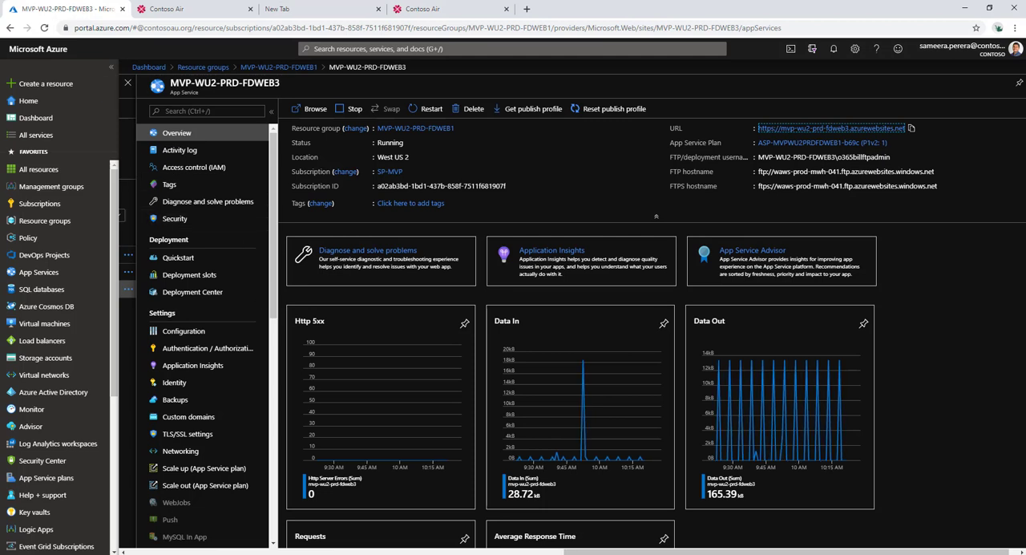
{"action": "left_click", "coordinate": [433, 554]}
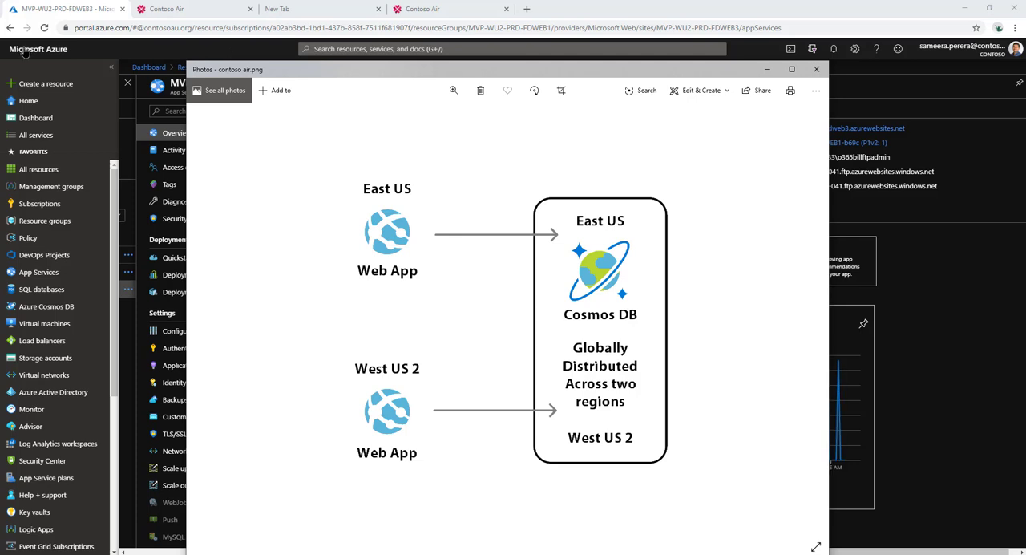
Step: Search the Azure Marketplace for front door and start creating a Front Door resource
{"action": "left_click", "coordinate": [44, 85]}
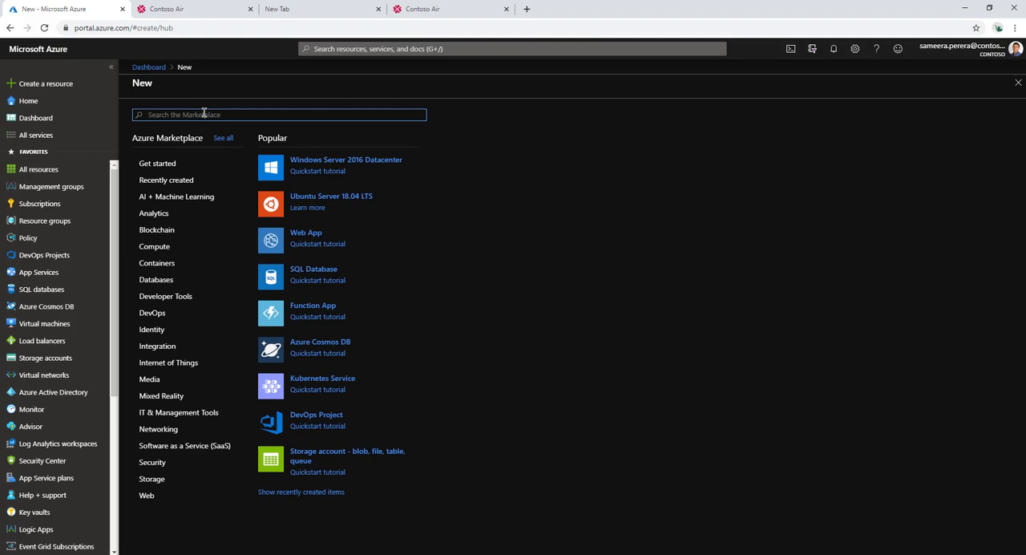
{"action": "type", "text": "az"}
{"action": "key", "text": "BackSpace"}
{"action": "type", "text": "front doo"}
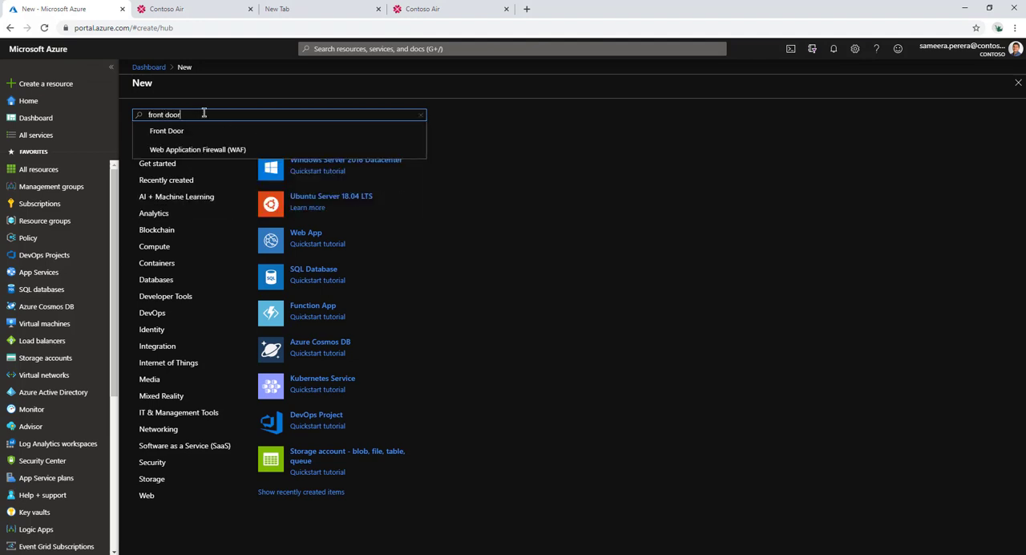
{"action": "type", "text": "r"}
{"action": "left_click", "coordinate": [179, 131]}
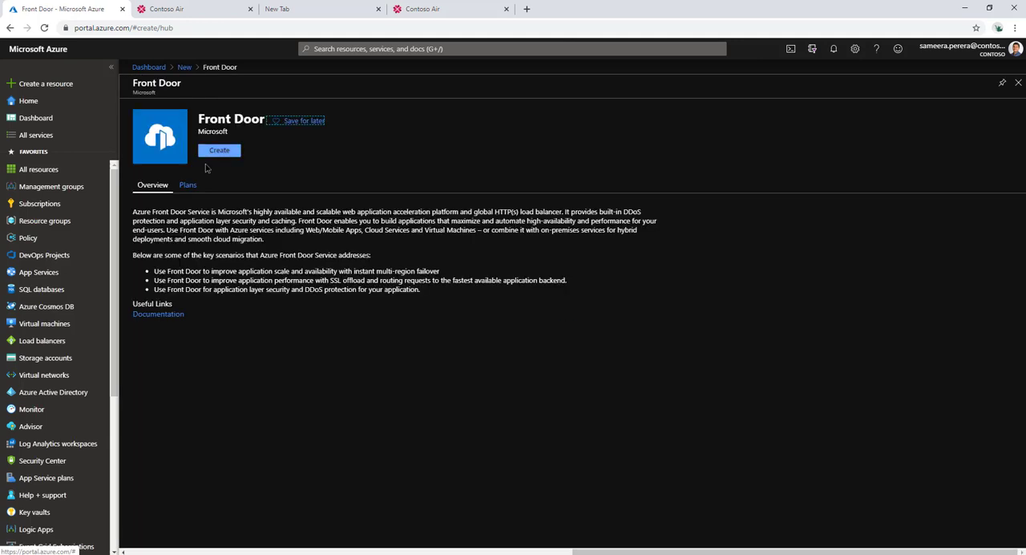
{"action": "left_click", "coordinate": [219, 151]}
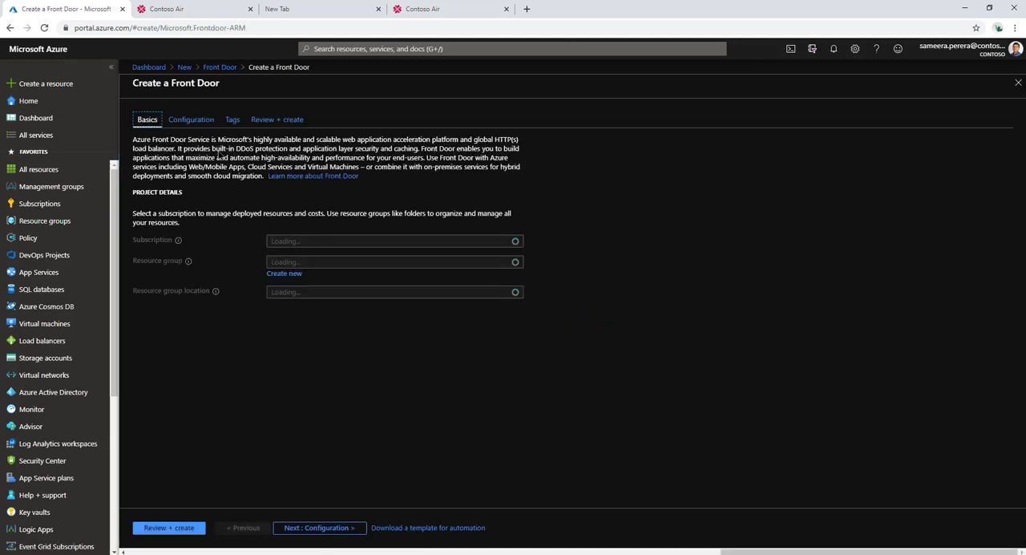
Step: Create the new resource group MVP-EUS-PRD-FDOOR with location (US) East US and proceed to the Front Door configuration
{"action": "left_click", "coordinate": [292, 263]}
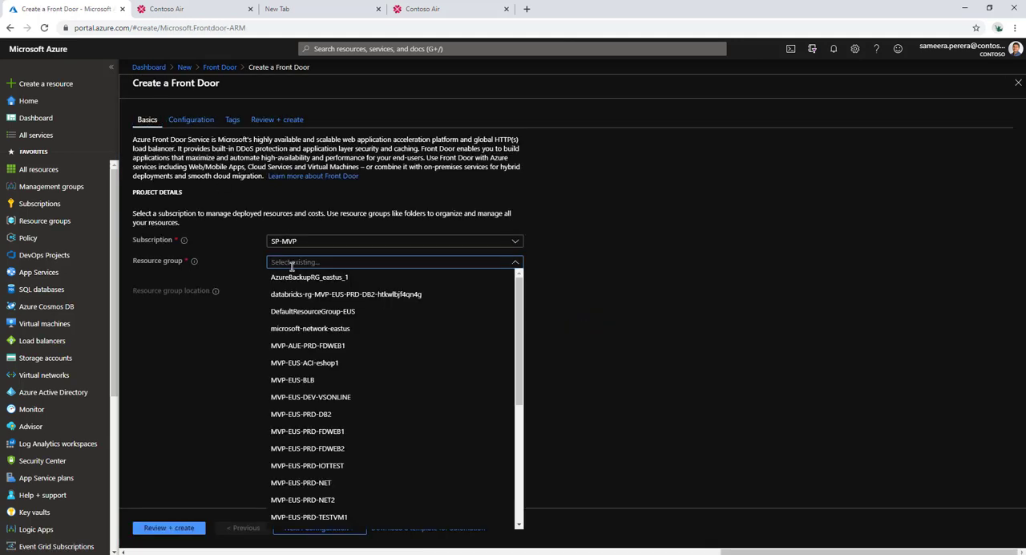
{"action": "left_click", "coordinate": [262, 265]}
{"action": "left_click", "coordinate": [287, 275]}
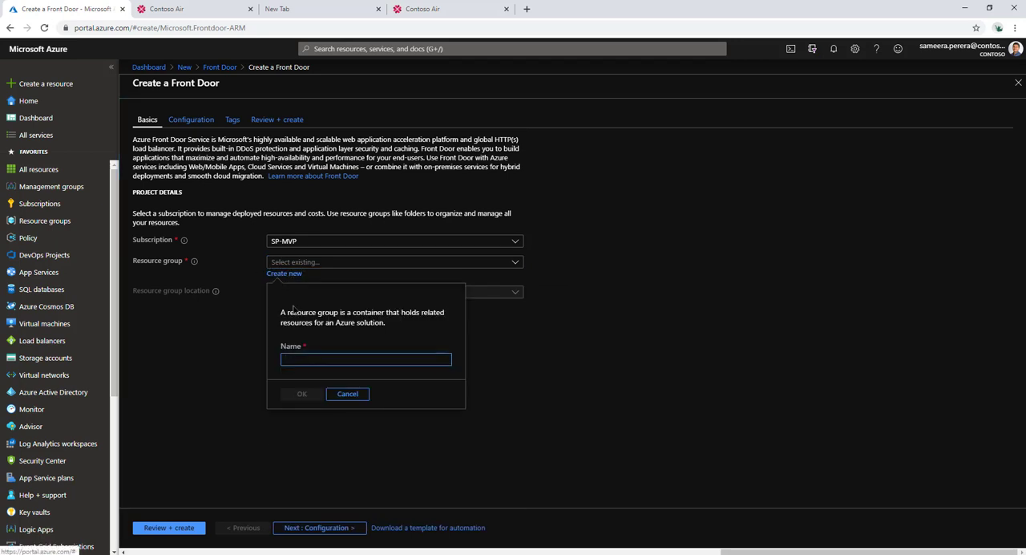
{"action": "type", "text": "MVP-EUS-PRD-FDOOR"}
{"action": "left_click", "coordinate": [303, 394]}
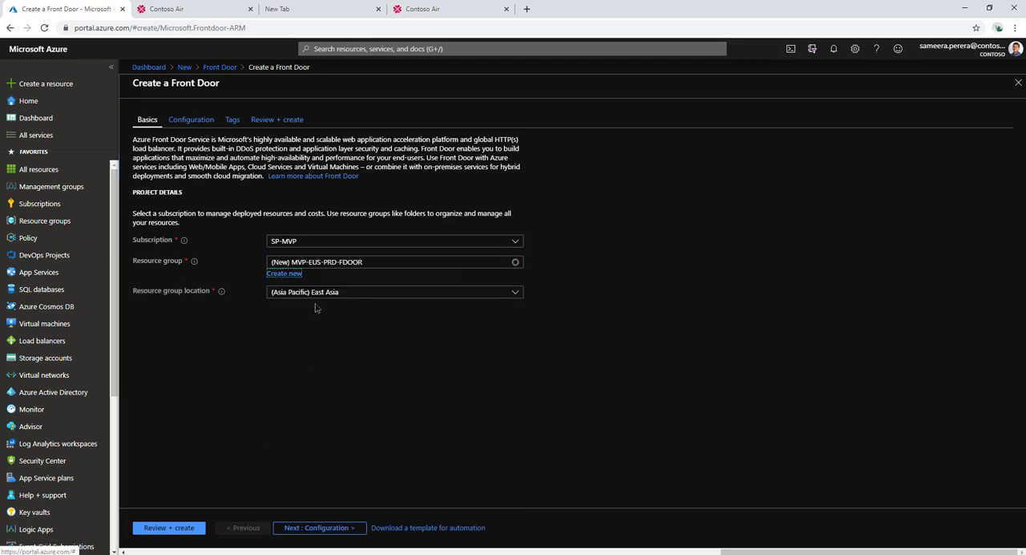
{"action": "left_click", "coordinate": [316, 292]}
{"action": "left_click", "coordinate": [315, 324]}
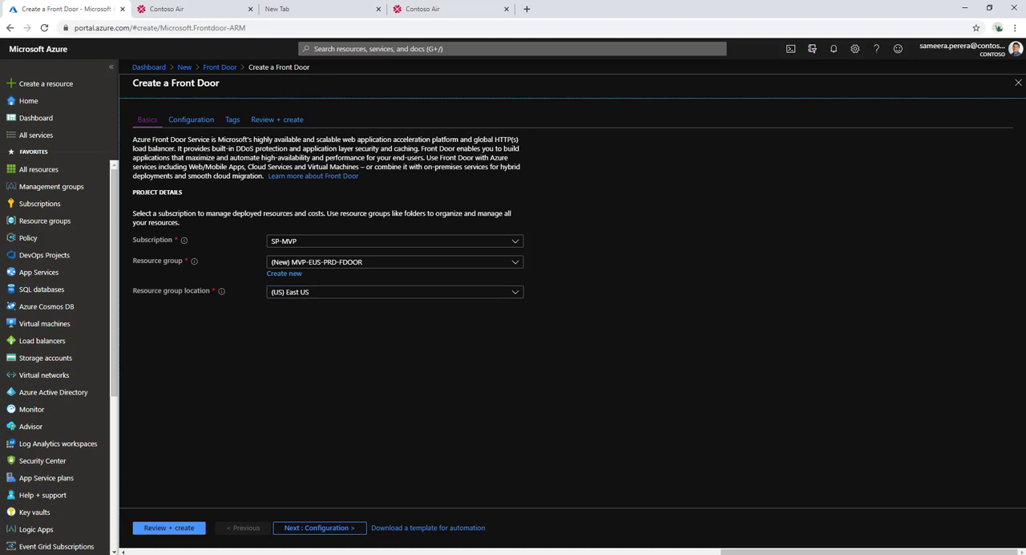
{"action": "left_click", "coordinate": [314, 533]}
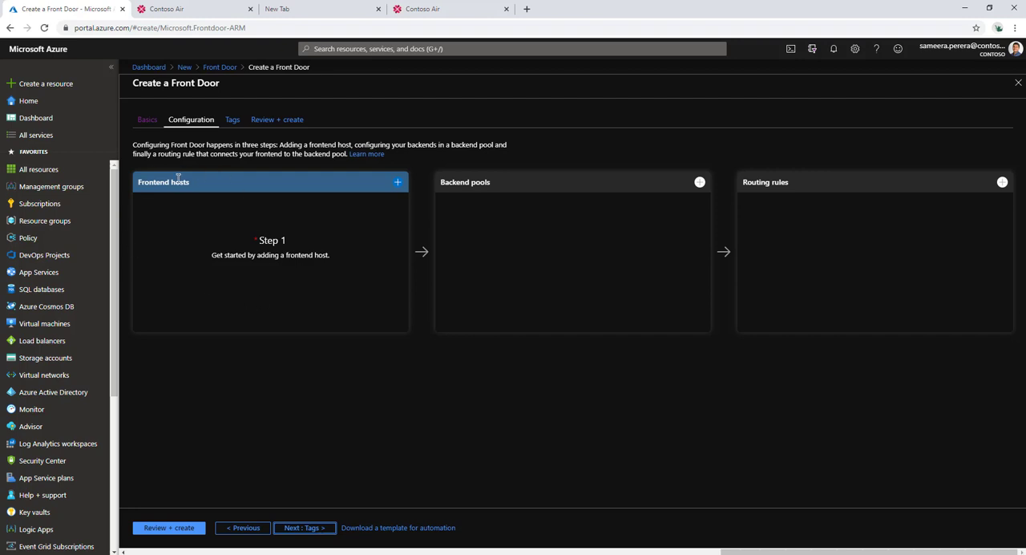
Step: Add a frontend host with the host name mvpeusprdfdweb1
{"action": "left_click", "coordinate": [398, 183]}
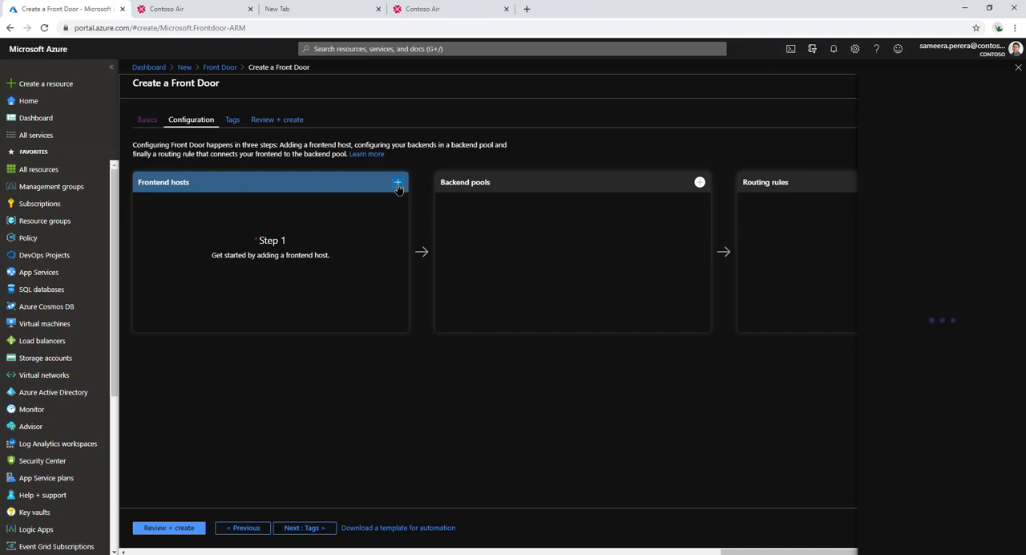
{"action": "left_click", "coordinate": [847, 147]}
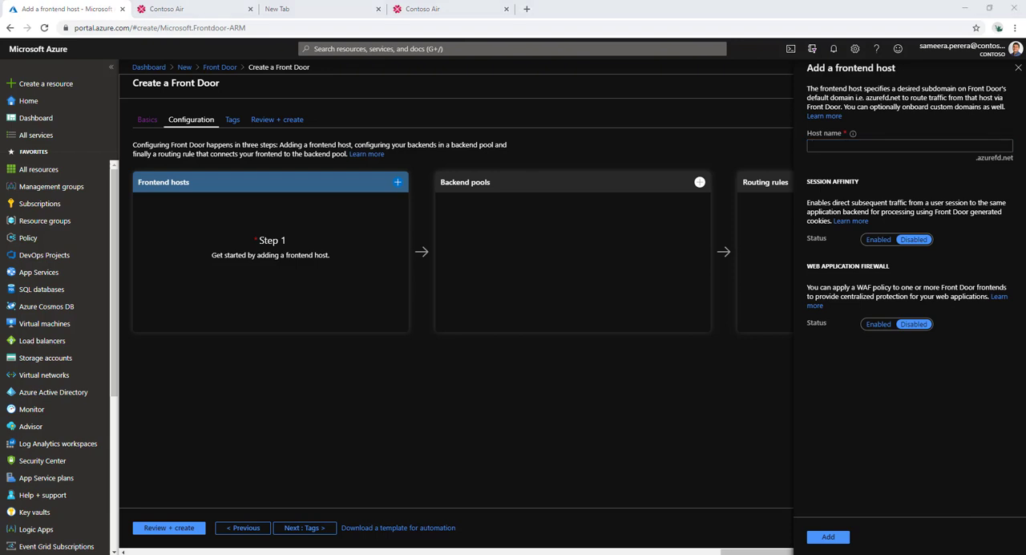
{"action": "left_click", "coordinate": [830, 157]}
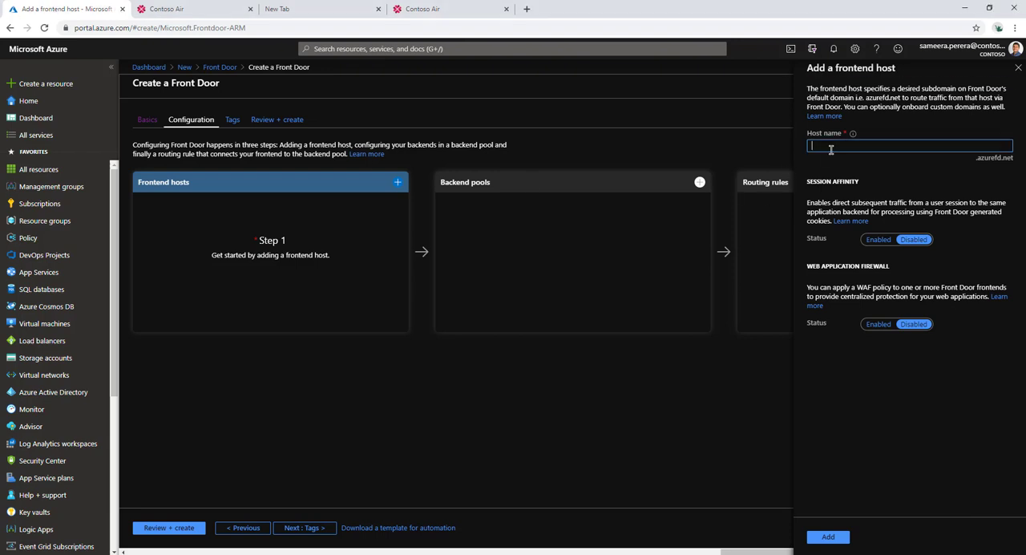
{"action": "type", "text": "mvpeusprdfdweb1"}
{"action": "left_click_drag", "start_coordinate": [812, 145], "coordinate": [872, 145]}
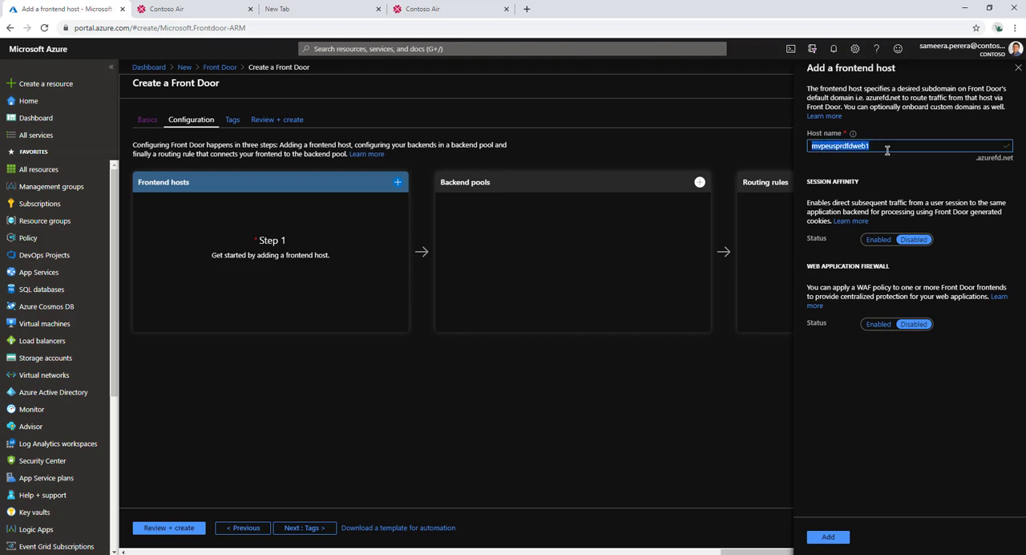
{"action": "left_click", "coordinate": [888, 150]}
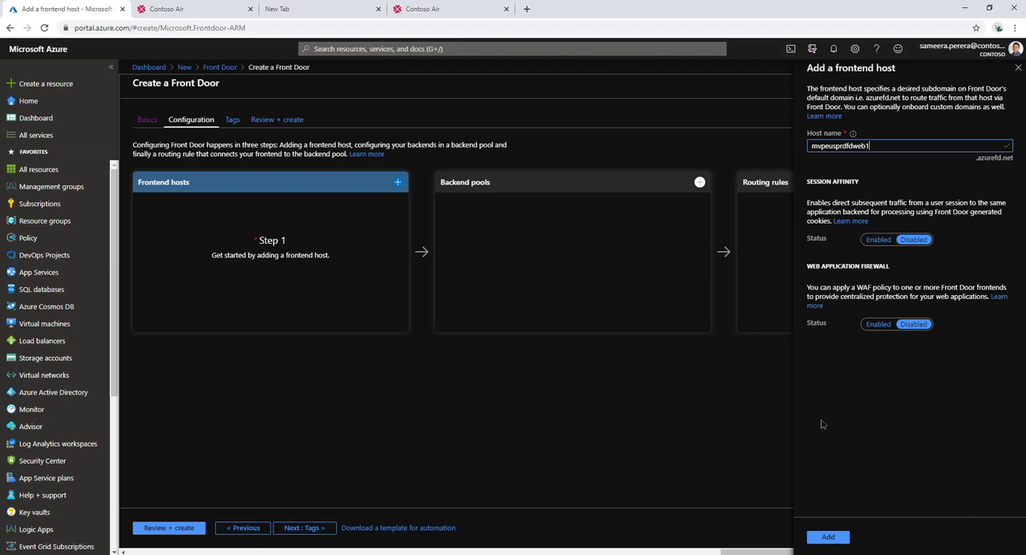
{"action": "left_click", "coordinate": [834, 534]}
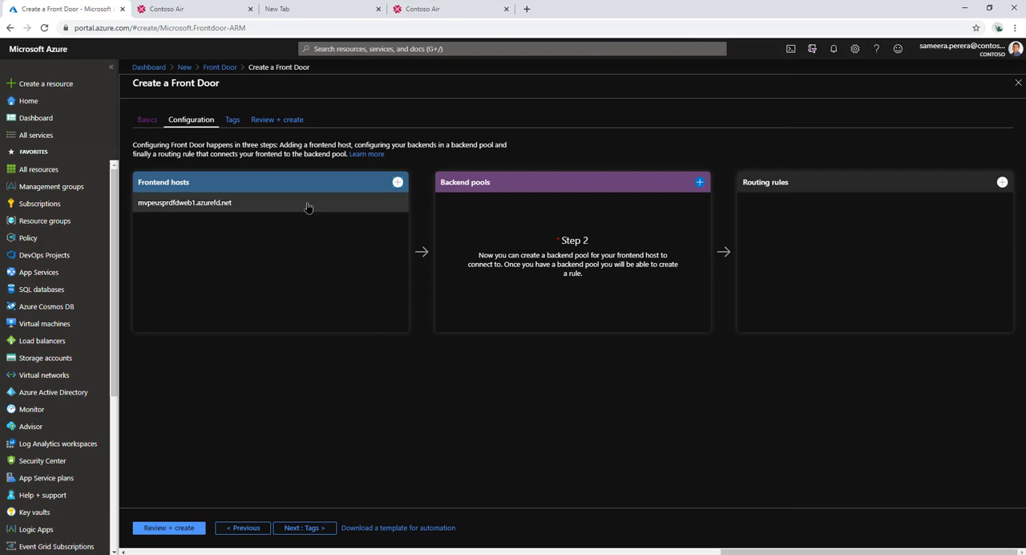
Step: Start a backend pool and add an App service backend with the host name mvp-wu2-prd-fdweb3.azurewebsites.net
{"action": "left_click", "coordinate": [700, 182]}
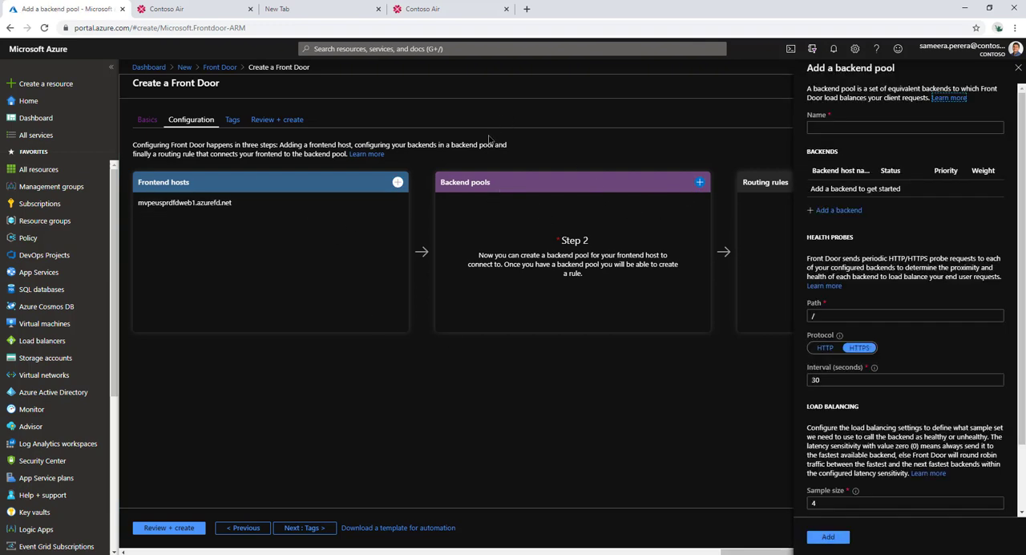
{"action": "left_click", "coordinate": [894, 130]}
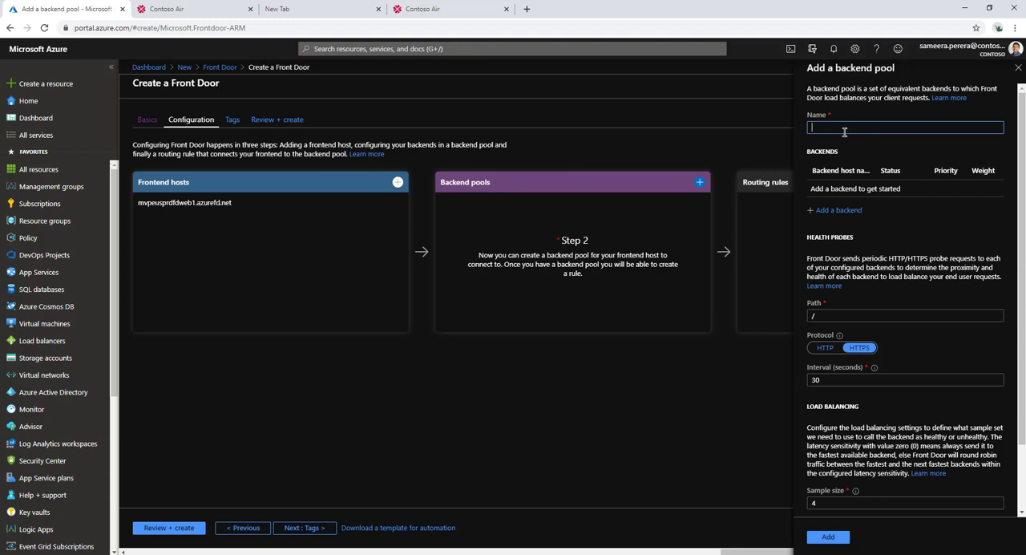
{"action": "left_click", "coordinate": [832, 211]}
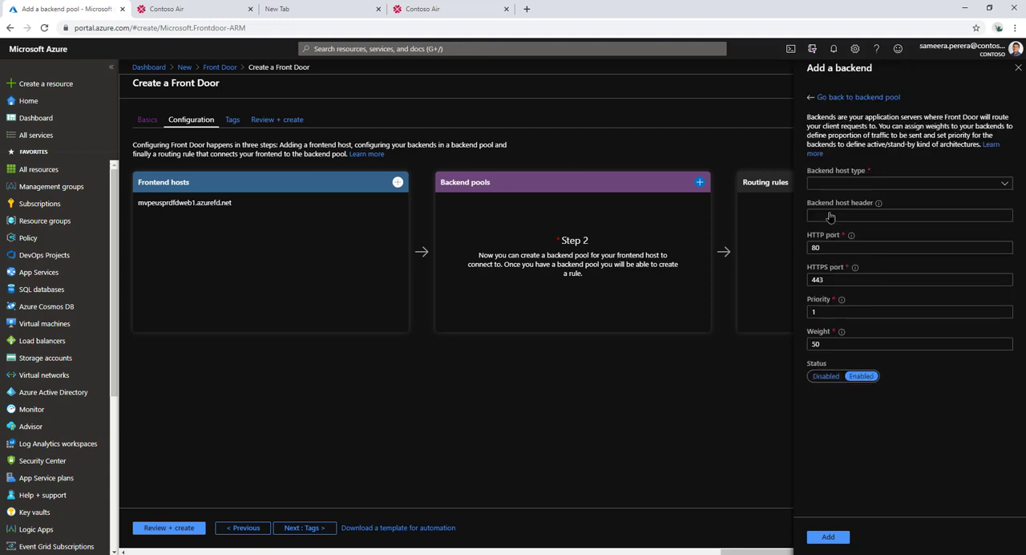
{"action": "left_click", "coordinate": [882, 185]}
{"action": "left_click", "coordinate": [829, 198]}
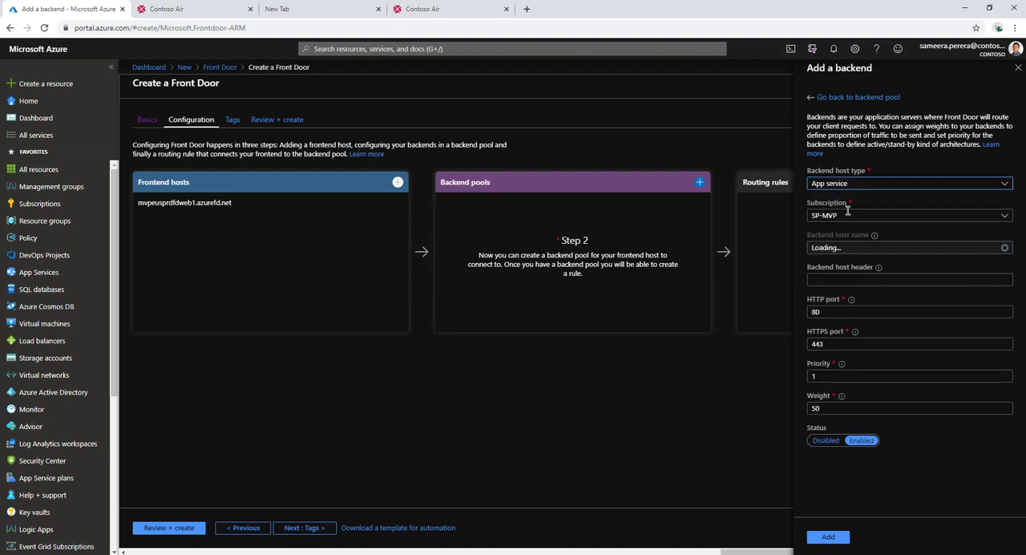
{"action": "left_click", "coordinate": [849, 213]}
{"action": "left_click", "coordinate": [878, 215]}
{"action": "left_click", "coordinate": [862, 247]}
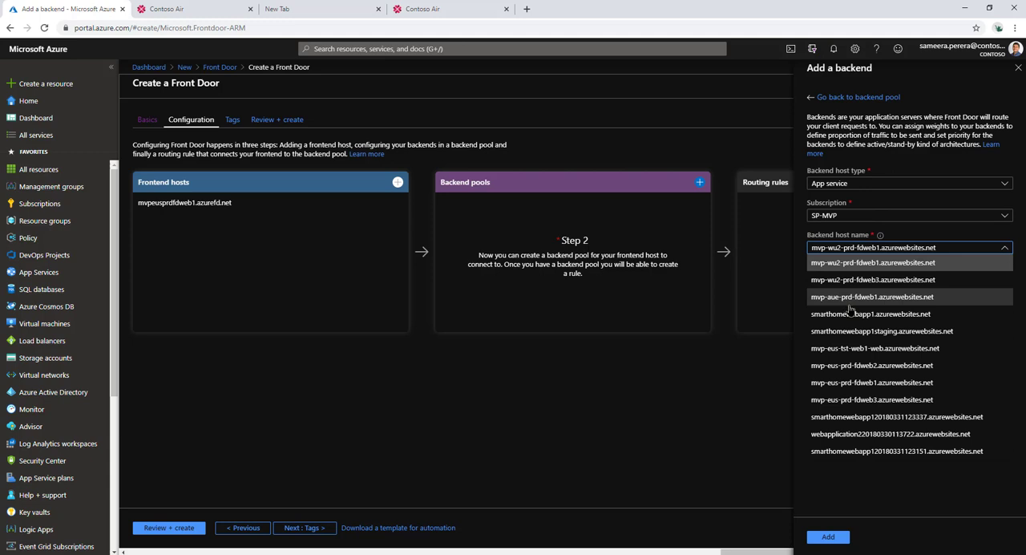
{"action": "left_click", "coordinate": [852, 279]}
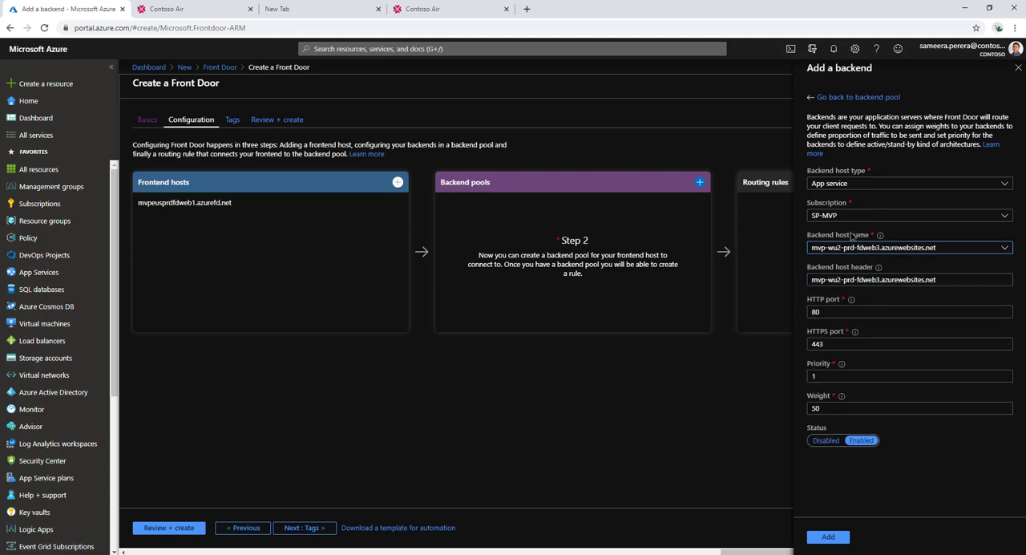
{"action": "left_click", "coordinate": [834, 313]}
{"action": "left_click", "coordinate": [834, 345]}
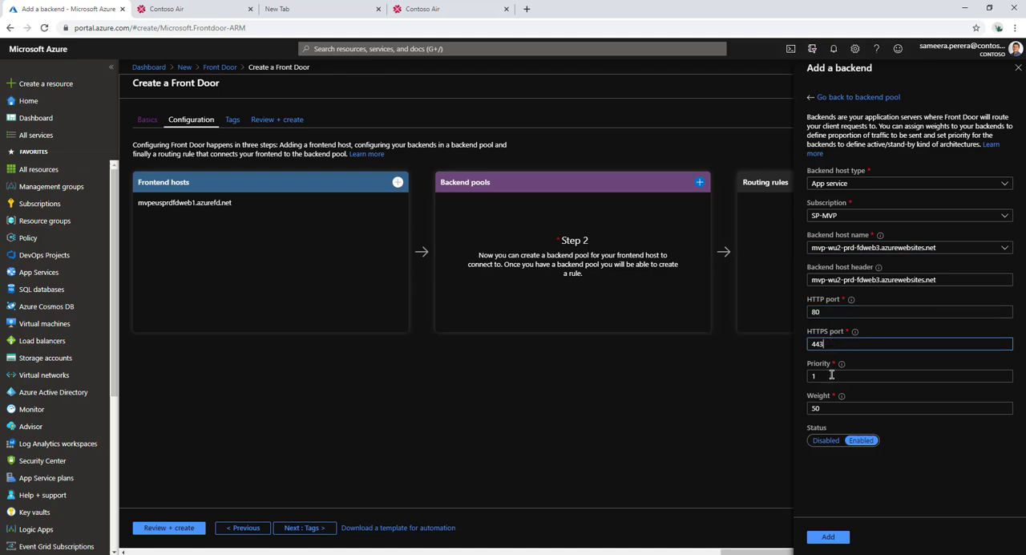
{"action": "left_click", "coordinate": [837, 538]}
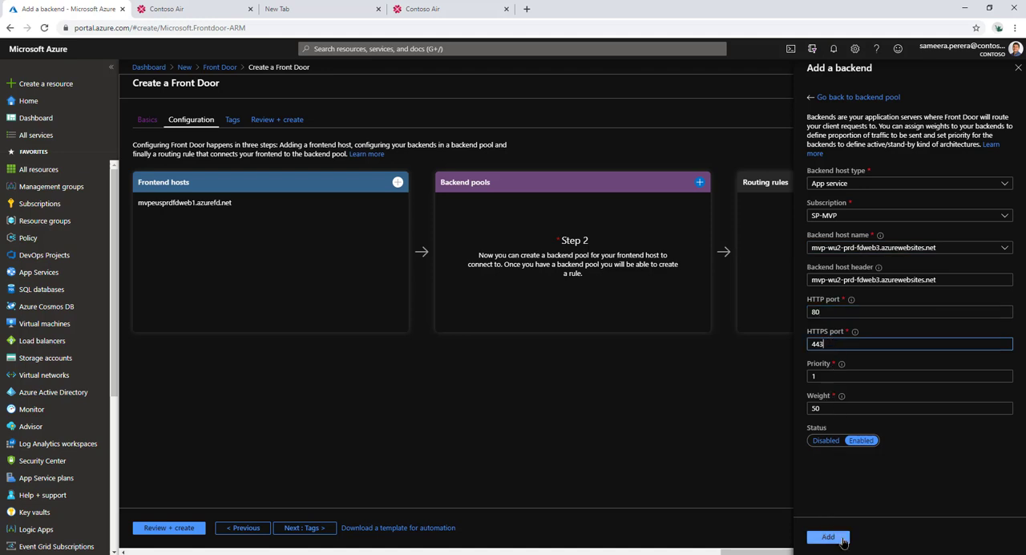
Step: Add a second App service backend to the pool with subscription SP-MVP and host name mvp-eus-prd-fdweb3.azurewebsites.net
{"action": "left_click", "coordinate": [842, 211]}
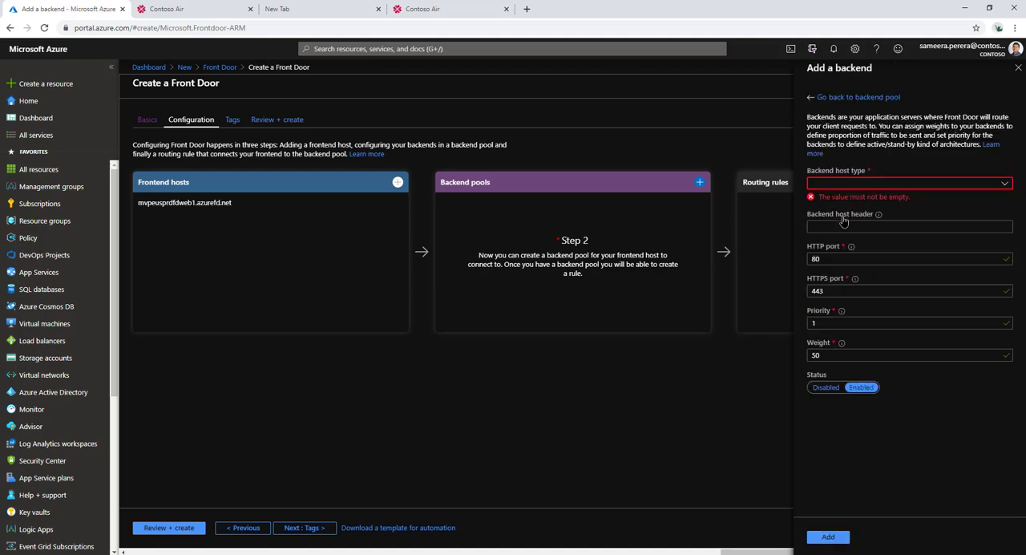
{"action": "left_click", "coordinate": [901, 185]}
{"action": "left_click", "coordinate": [861, 199]}
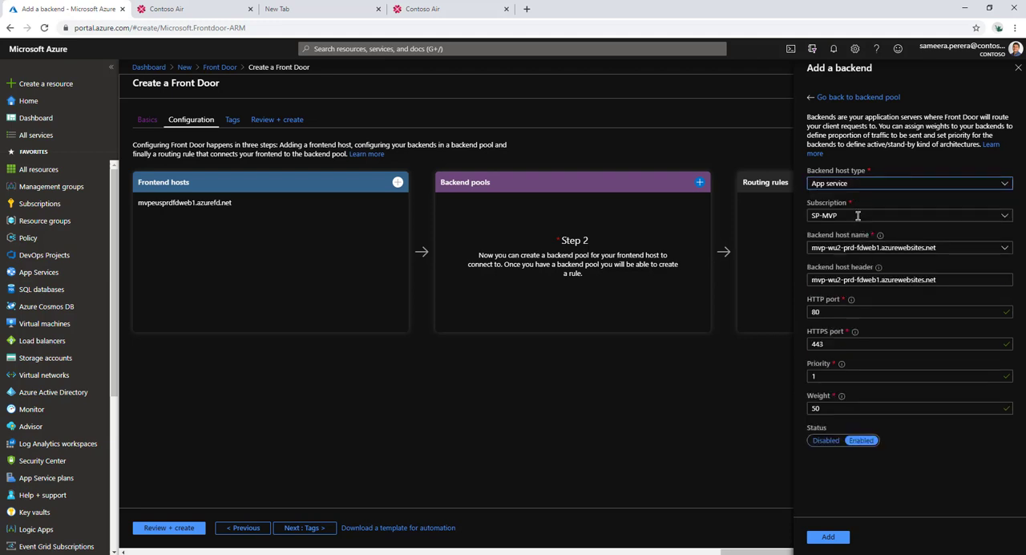
{"action": "left_click", "coordinate": [859, 215]}
{"action": "left_click", "coordinate": [878, 211]}
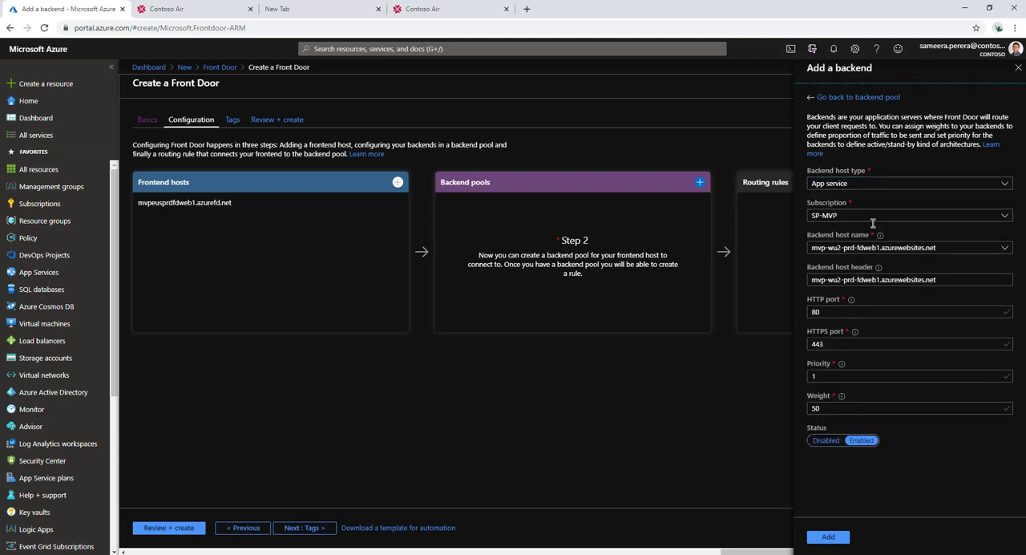
{"action": "left_click", "coordinate": [864, 250]}
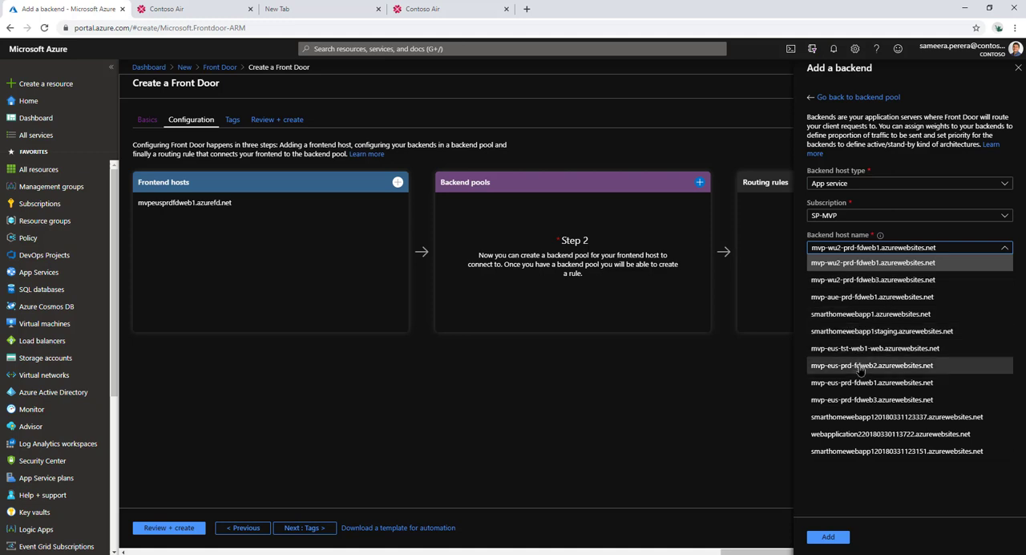
{"action": "left_click", "coordinate": [833, 400]}
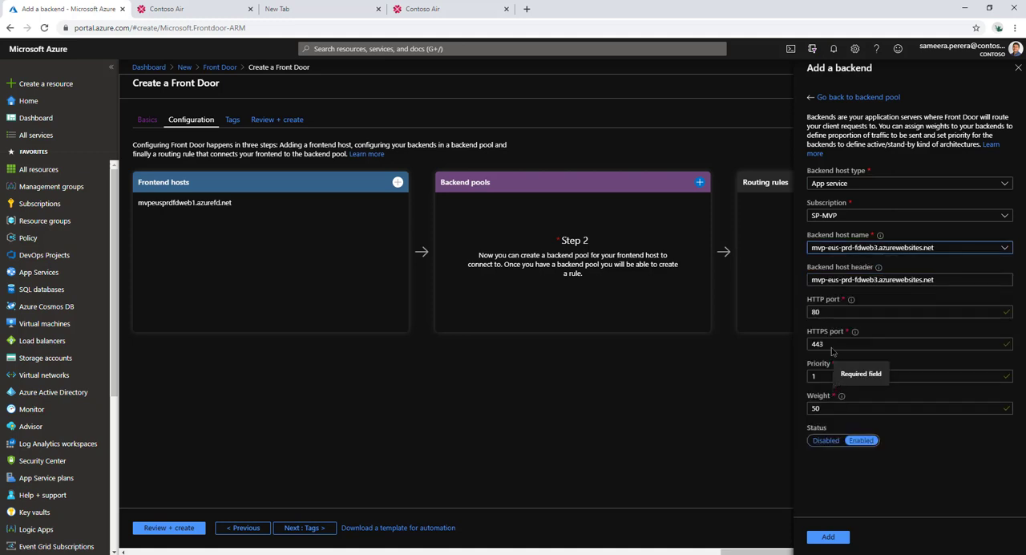
{"action": "left_click", "coordinate": [829, 537]}
{"action": "left_click", "coordinate": [830, 535]}
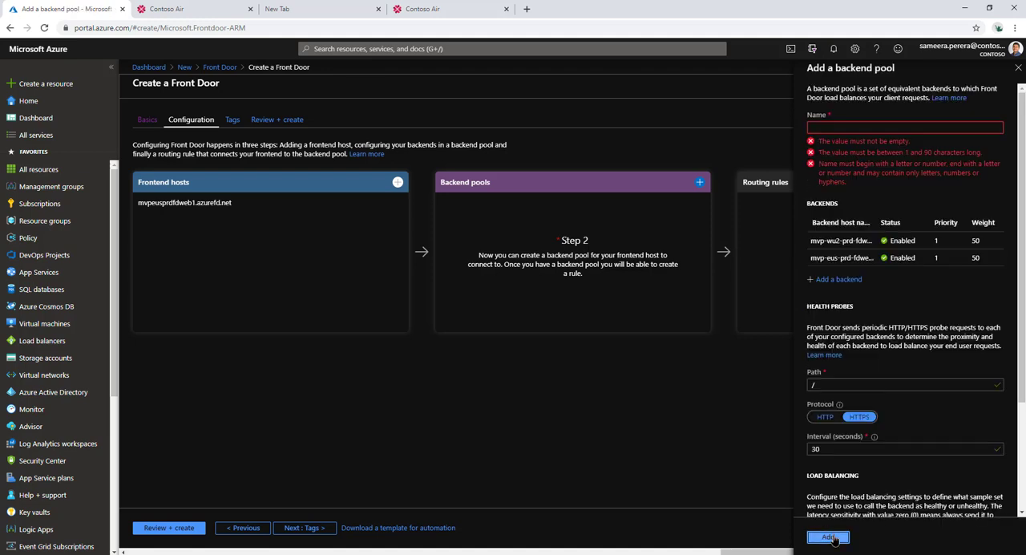
Step: Name the backend pool contoso-air-backend and add it to the Front Door configuration
{"action": "left_click", "coordinate": [864, 130]}
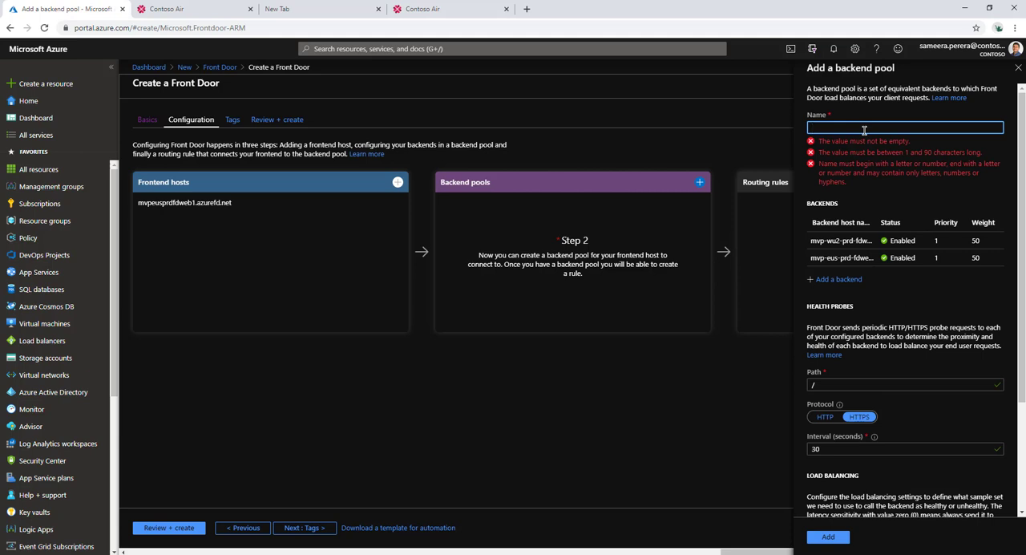
{"action": "type", "text": "contos"}
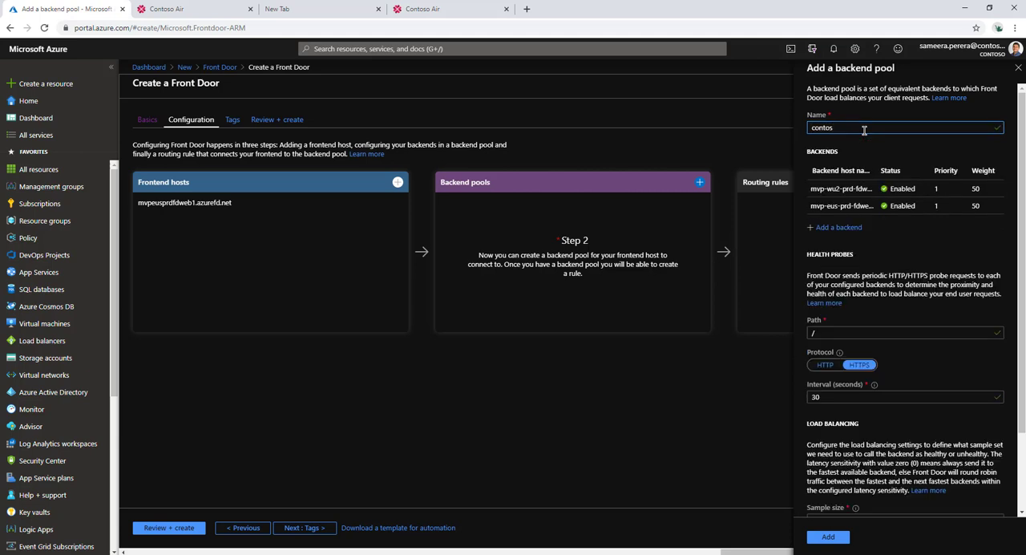
{"action": "type", "text": "o-air-backend"}
{"action": "left_click", "coordinate": [841, 540]}
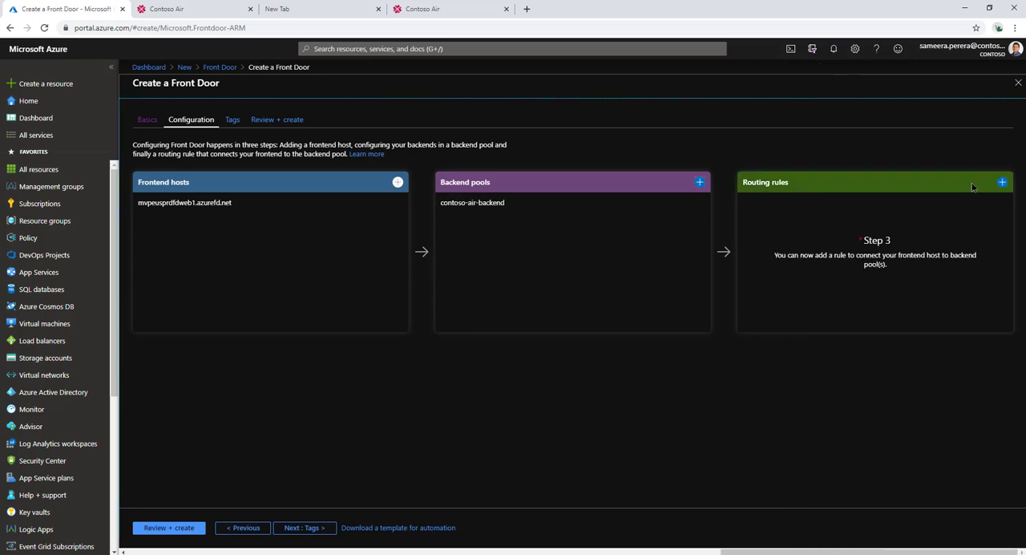
Step: Add a routing rule named routerule1 that keeps the default settings and the /* pattern
{"action": "left_click", "coordinate": [1002, 182]}
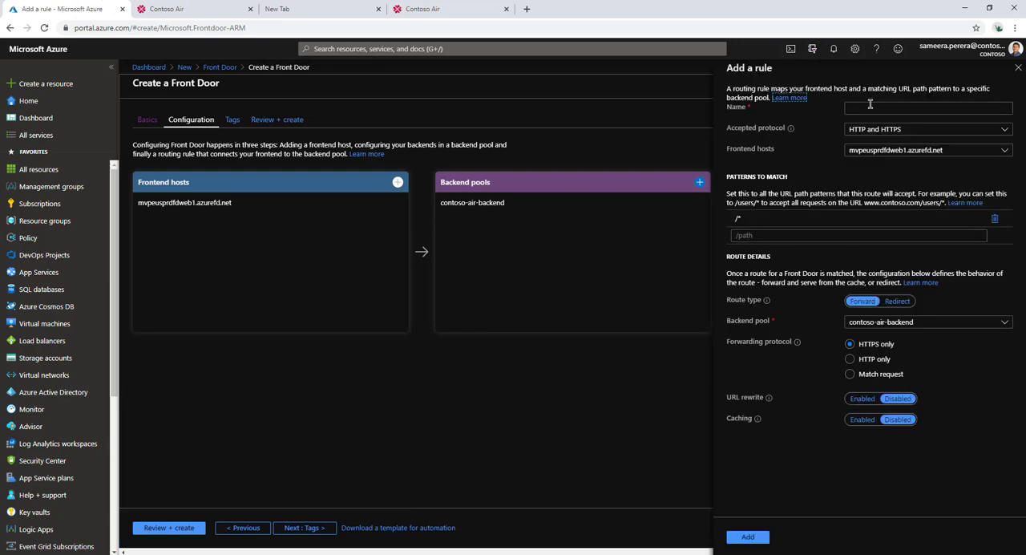
{"action": "left_click", "coordinate": [872, 107]}
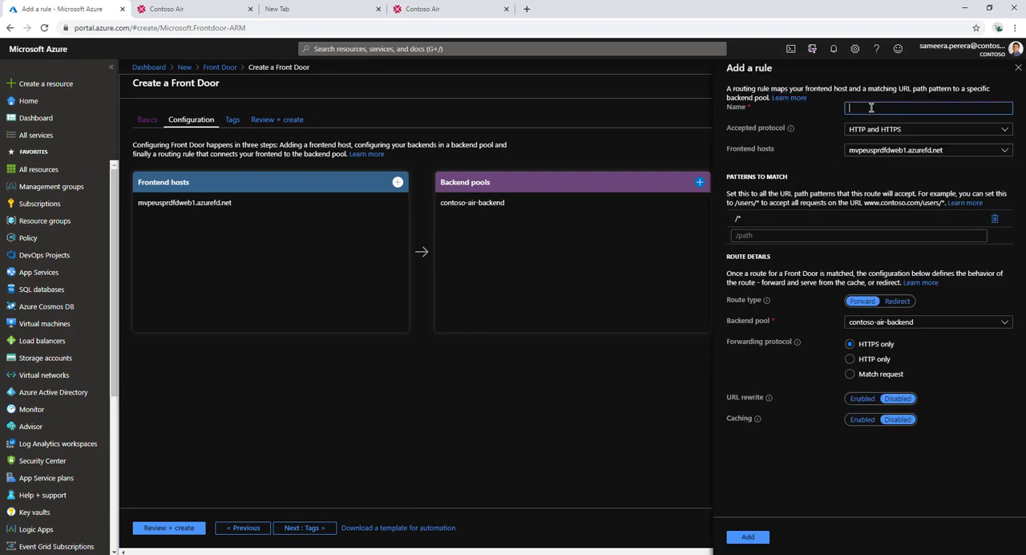
{"action": "type", "text": "roe"}
{"action": "type", "text": "uterule1"}
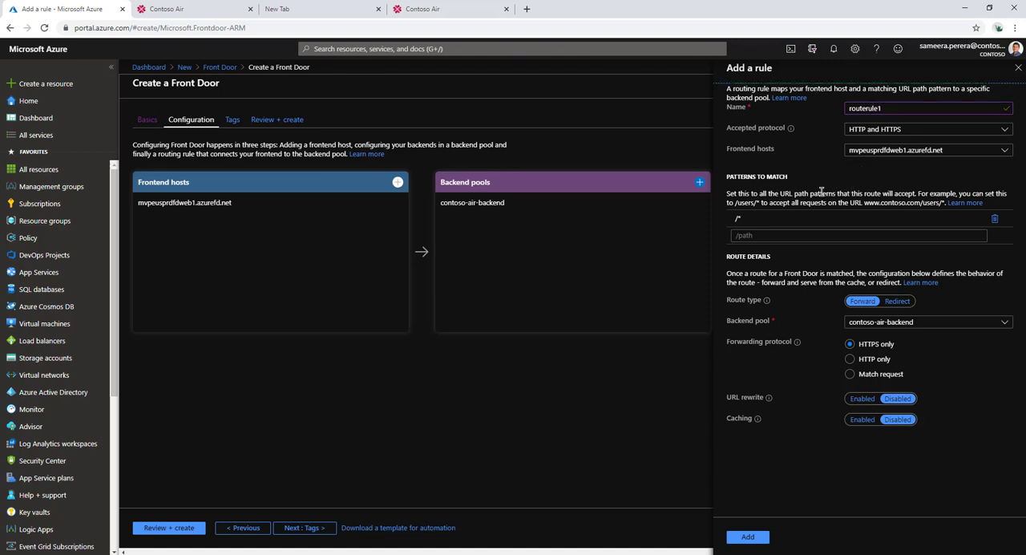
{"action": "double_click", "coordinate": [754, 216]}
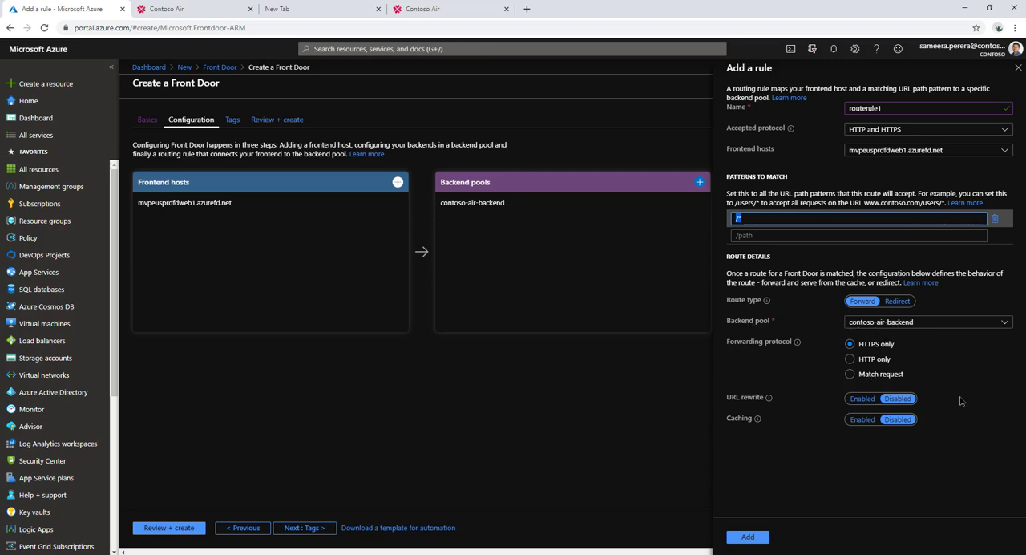
{"action": "left_click", "coordinate": [747, 536]}
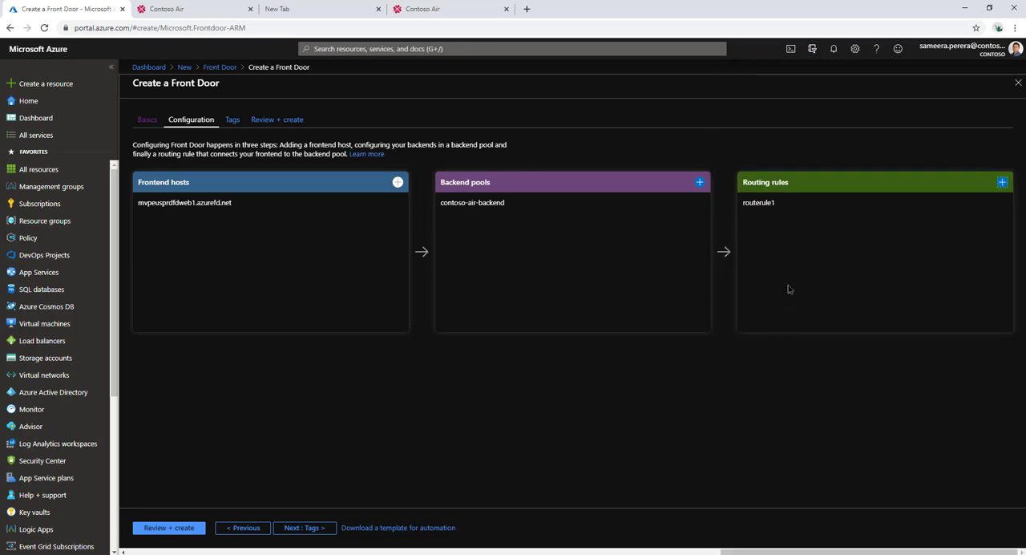
Step: Leave the tags empty, proceed to the final review and create the Front Door
{"action": "left_click", "coordinate": [307, 529]}
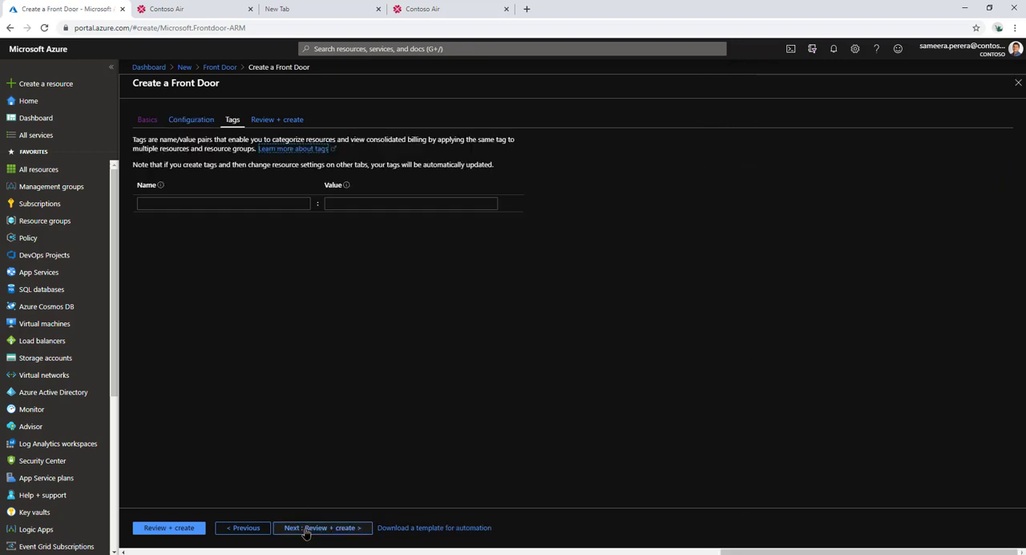
{"action": "left_click", "coordinate": [324, 529]}
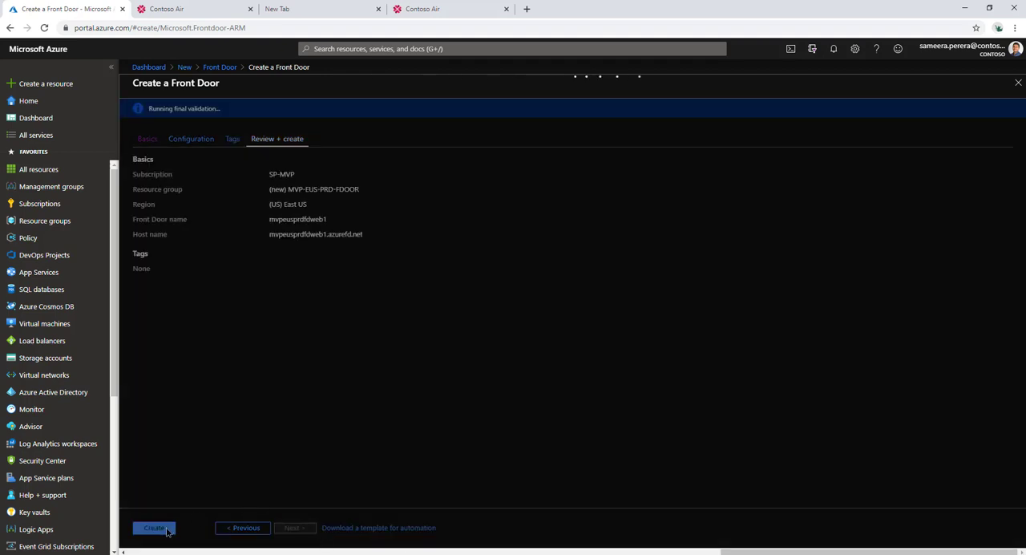
{"action": "left_click", "coordinate": [167, 532]}
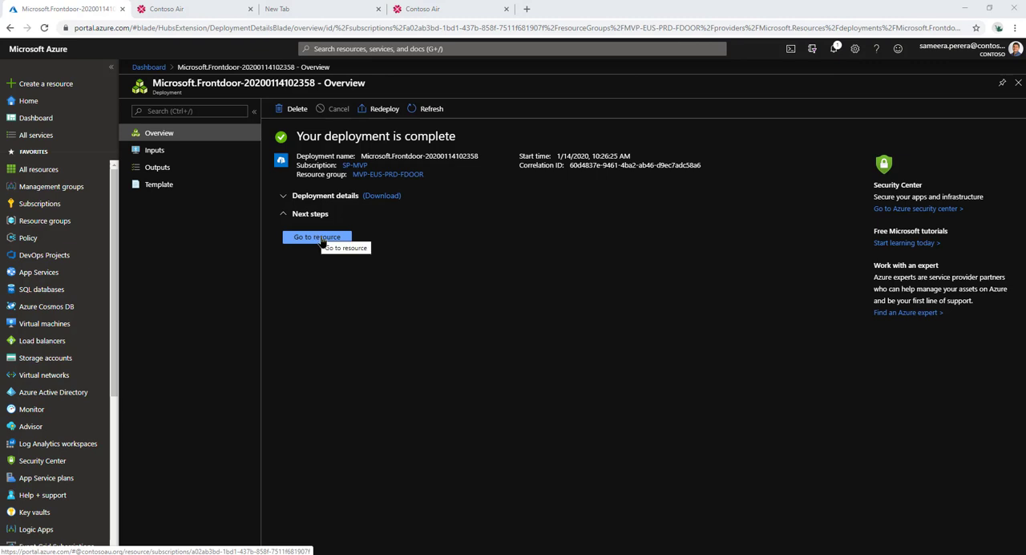
Step: Go to the deployed Front Door, look through its resource group, and open the Front Door designer of mvpeusprdfdweb1
{"action": "left_click", "coordinate": [322, 242]}
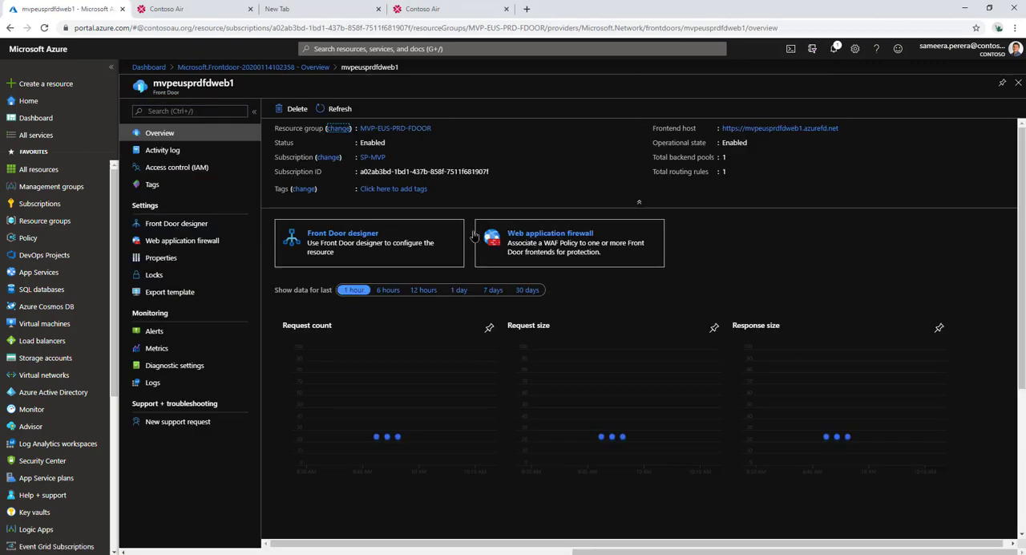
{"action": "left_click", "coordinate": [382, 131]}
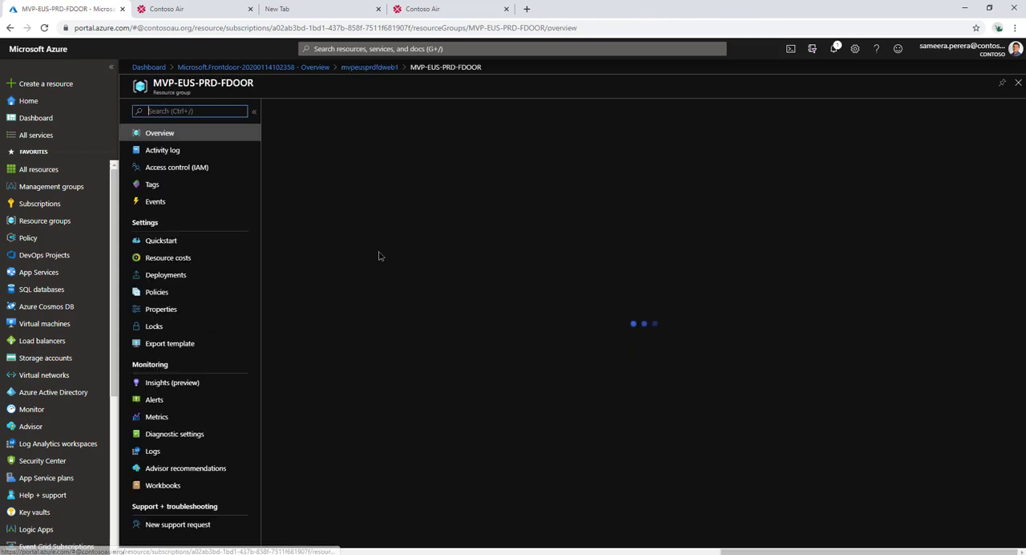
{"action": "left_click", "coordinate": [341, 261]}
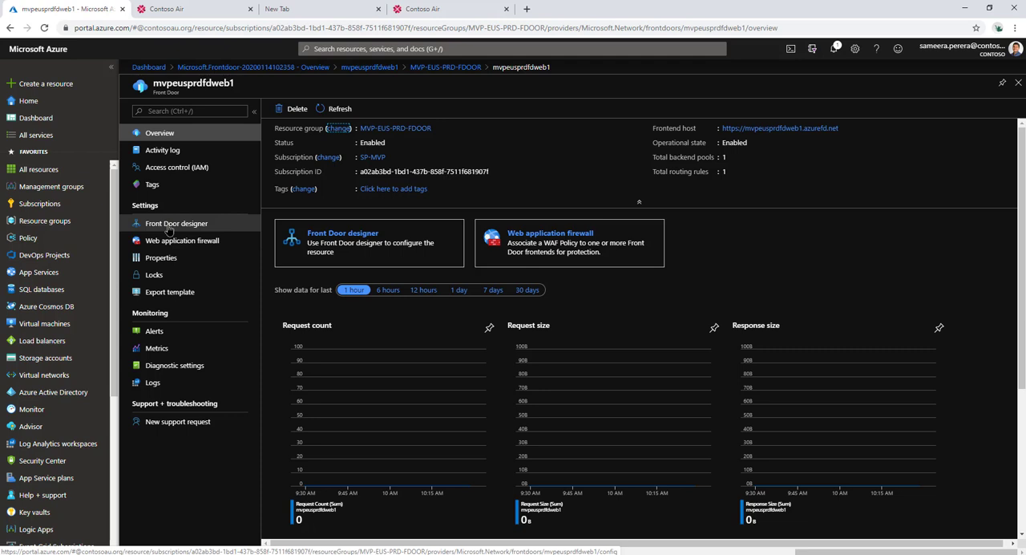
{"action": "left_click", "coordinate": [169, 228]}
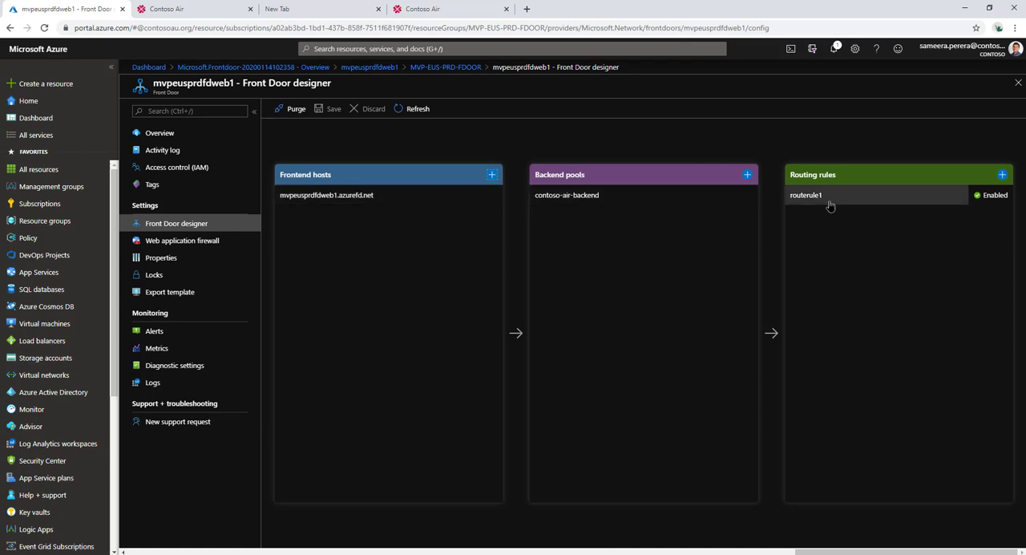
Step: Copy the frontend host name mvpeusprdfdweb1.azurefd.net from the designer and load it in a new browser tab
{"action": "left_click", "coordinate": [349, 196]}
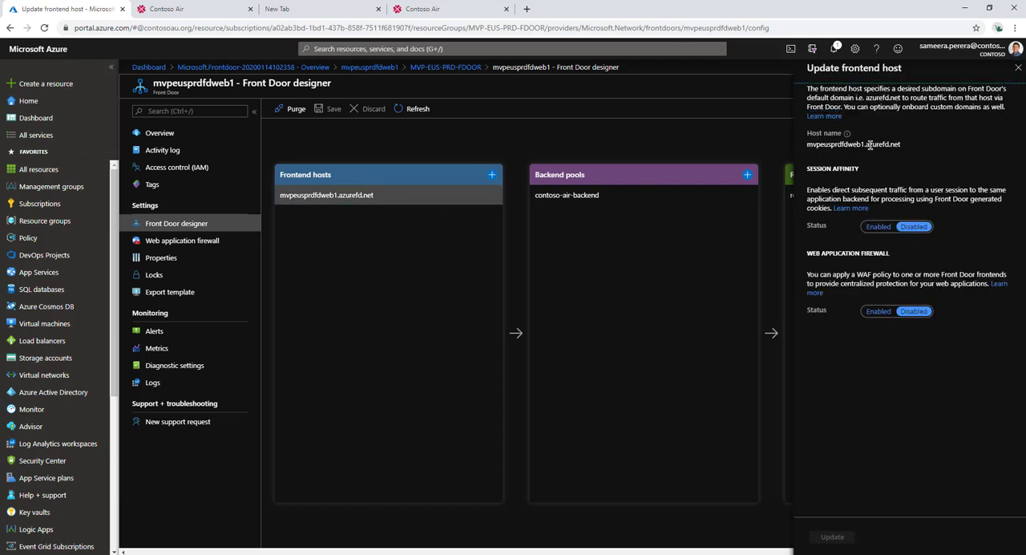
{"action": "left_click_drag", "start_coordinate": [901, 145], "coordinate": [803, 149]}
{"action": "key", "text": "ctrl+c"}
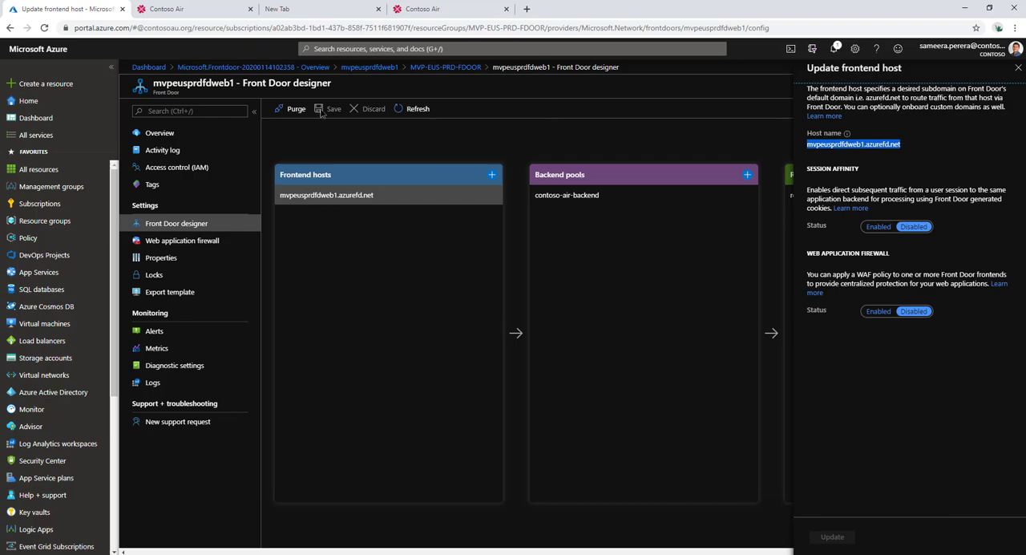
{"action": "left_click", "coordinate": [527, 9]}
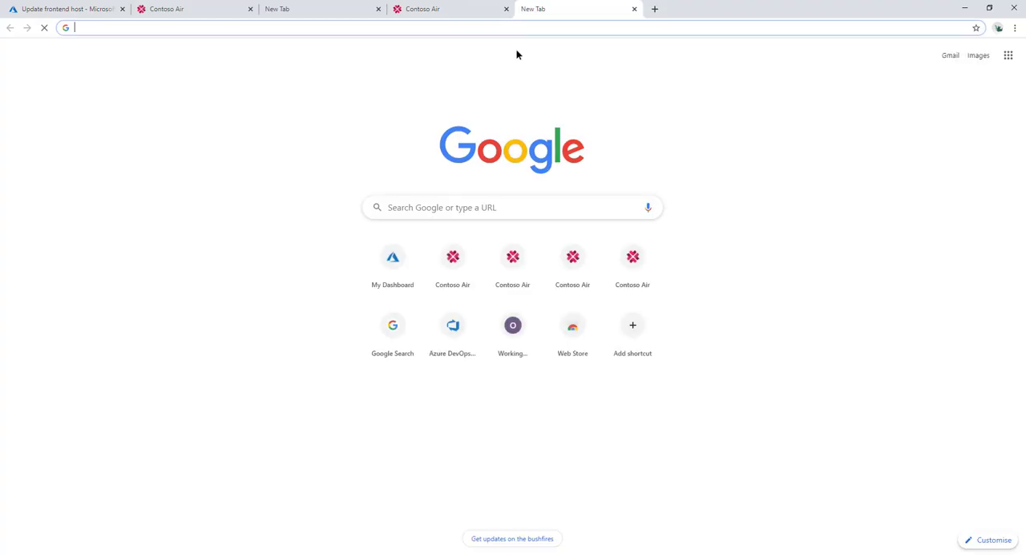
{"action": "key", "text": "ctrl+v"}
{"action": "key", "text": "Return"}
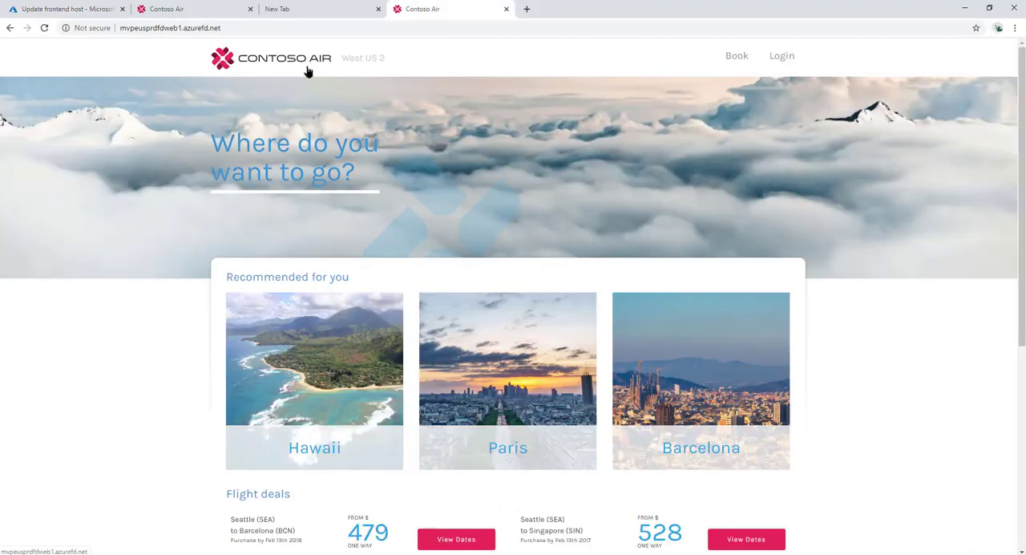
{"action": "left_click", "coordinate": [192, 31]}
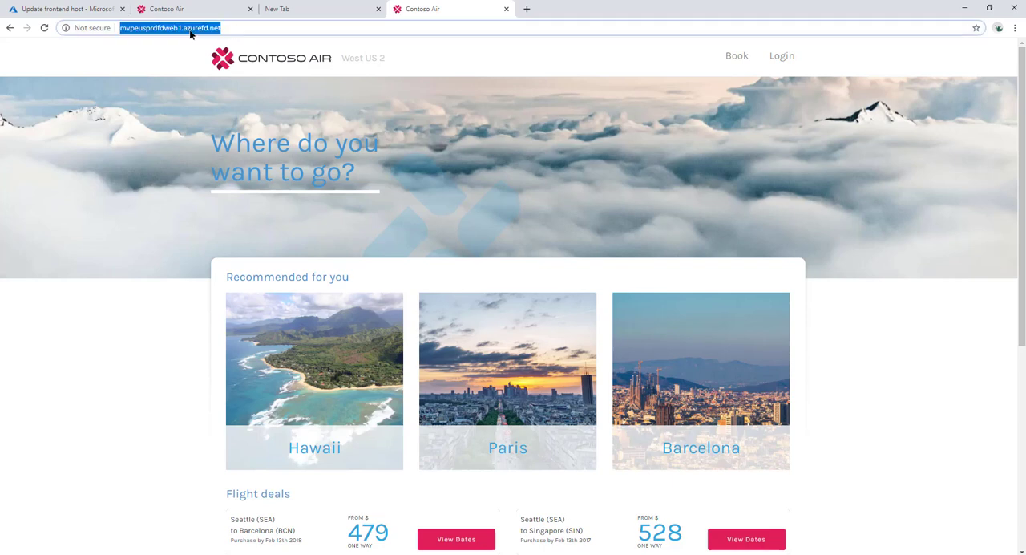
{"action": "left_click", "coordinate": [140, 32]}
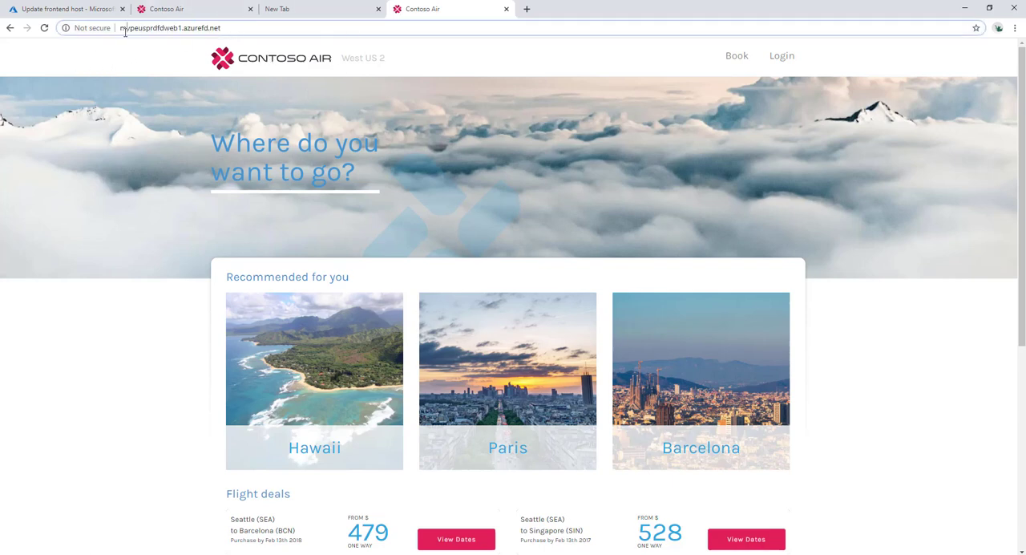
{"action": "double_click", "coordinate": [127, 30]}
{"action": "key", "text": "Home"}
{"action": "type", "text": "https://"}
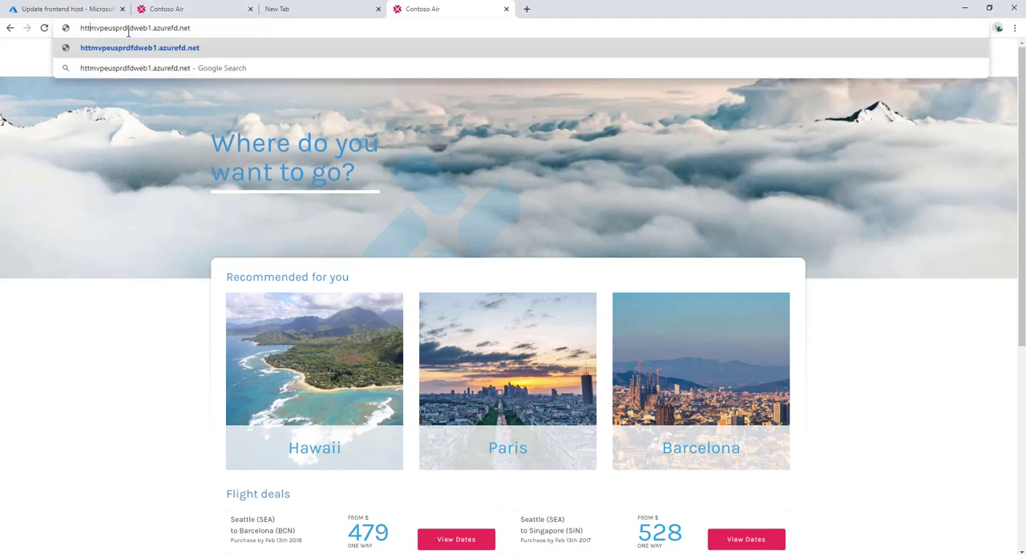
{"action": "key", "text": "Return"}
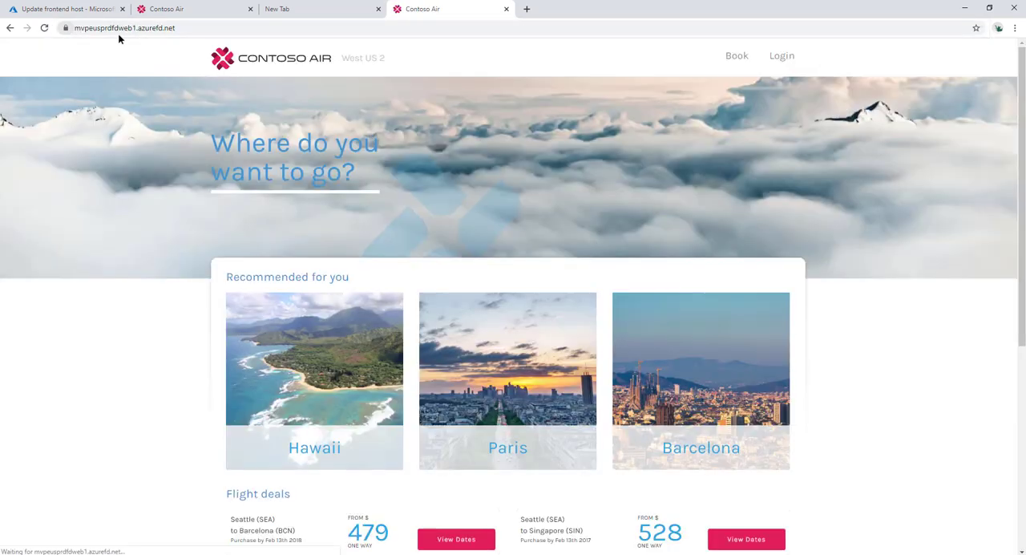
Step: View the site's certificate information and close it
{"action": "left_click", "coordinate": [68, 30]}
{"action": "left_click", "coordinate": [83, 90]}
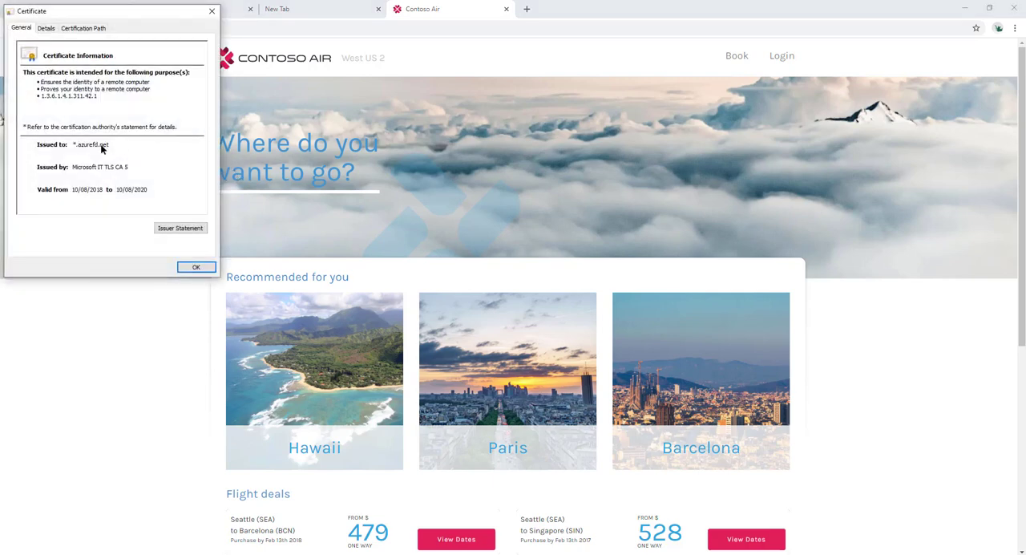
{"action": "left_click", "coordinate": [197, 266]}
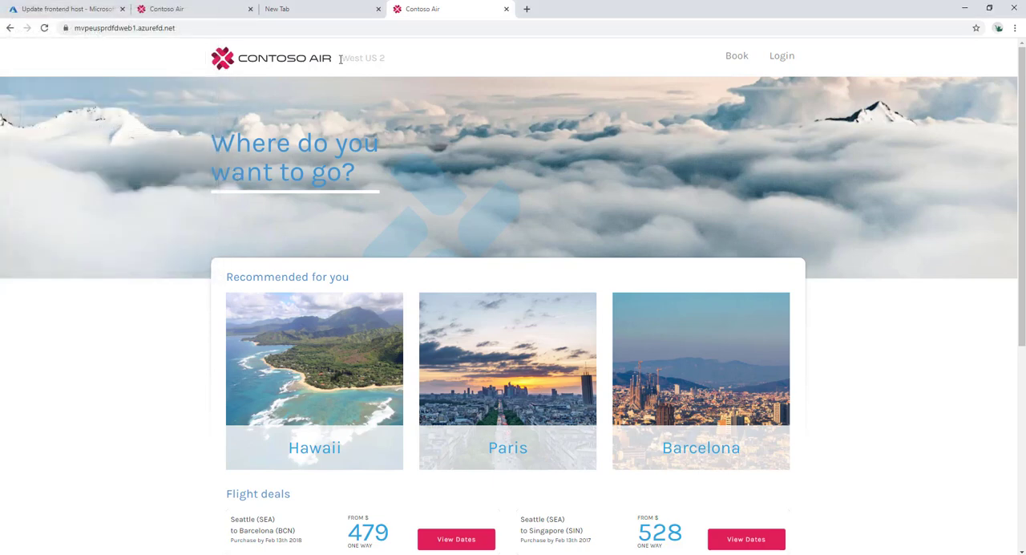
Step: Load the same Front Door address in another new tab and compare the region label beside the Contoso Air logo
{"action": "left_click_drag", "start_coordinate": [340, 60], "coordinate": [401, 69]}
{"action": "left_click", "coordinate": [493, 27]}
{"action": "key", "text": "ctrl+c"}
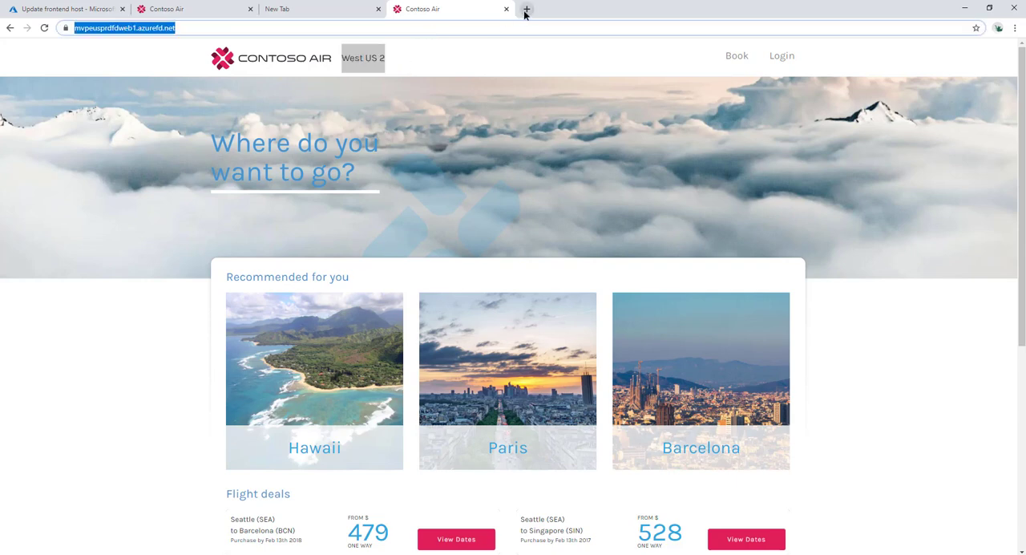
{"action": "left_click", "coordinate": [527, 11]}
{"action": "key", "text": "ctrl+v"}
{"action": "key", "text": "Return"}
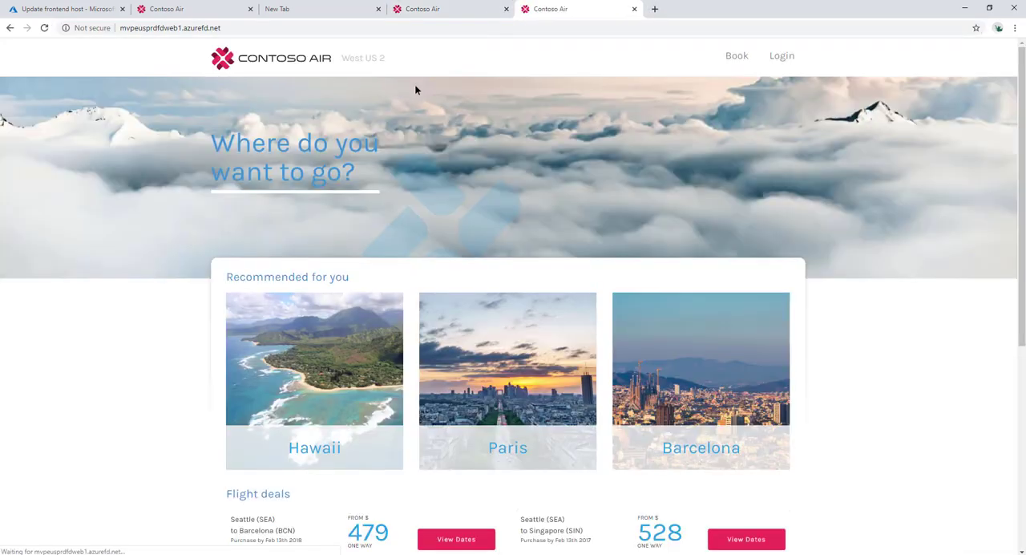
{"action": "left_click_drag", "start_coordinate": [398, 61], "coordinate": [339, 58]}
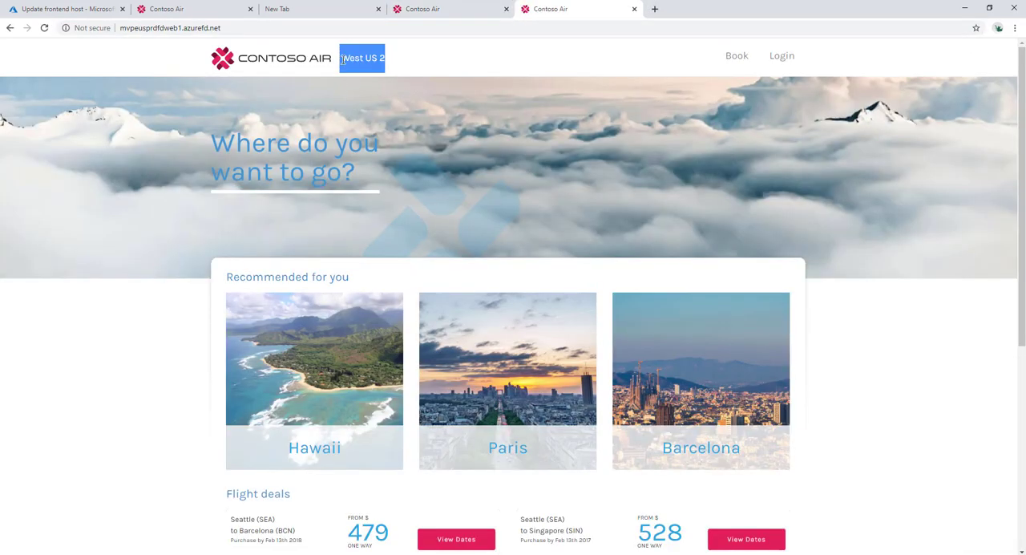
Step: Highlight the region label beside the Contoso Air logo on the Front Door page and clear the selection
{"action": "left_click", "coordinate": [343, 59]}
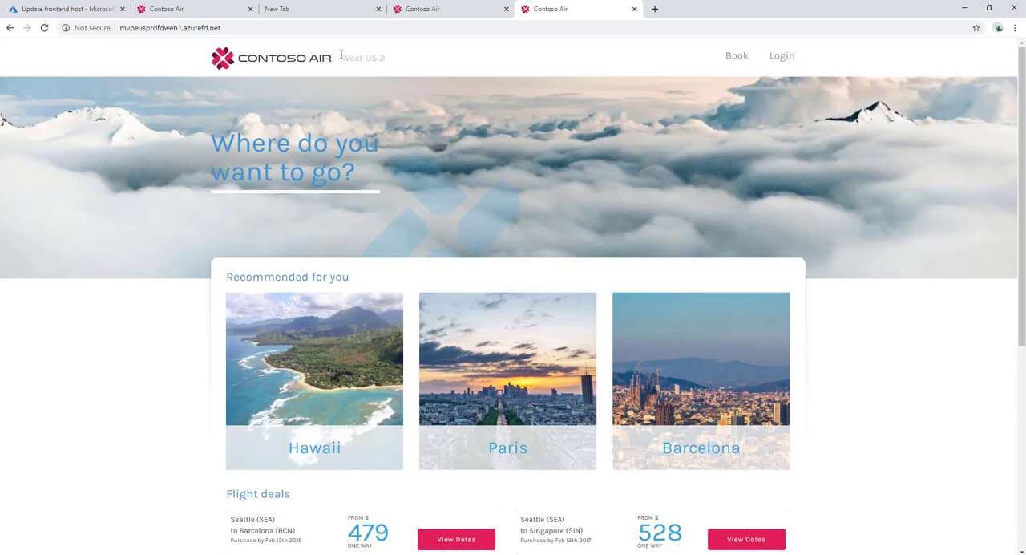
{"action": "left_click_drag", "start_coordinate": [341, 54], "coordinate": [390, 61]}
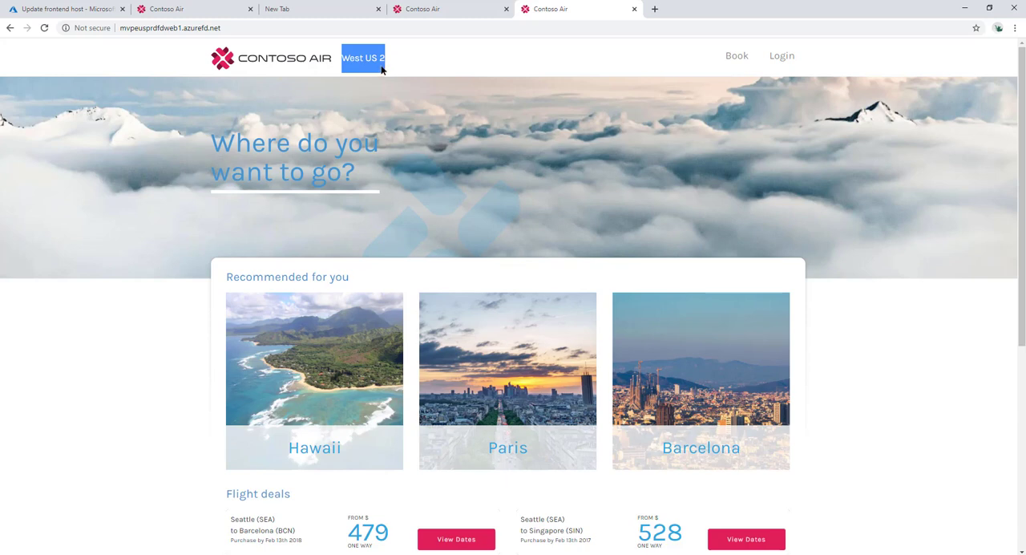
{"action": "left_click", "coordinate": [396, 61]}
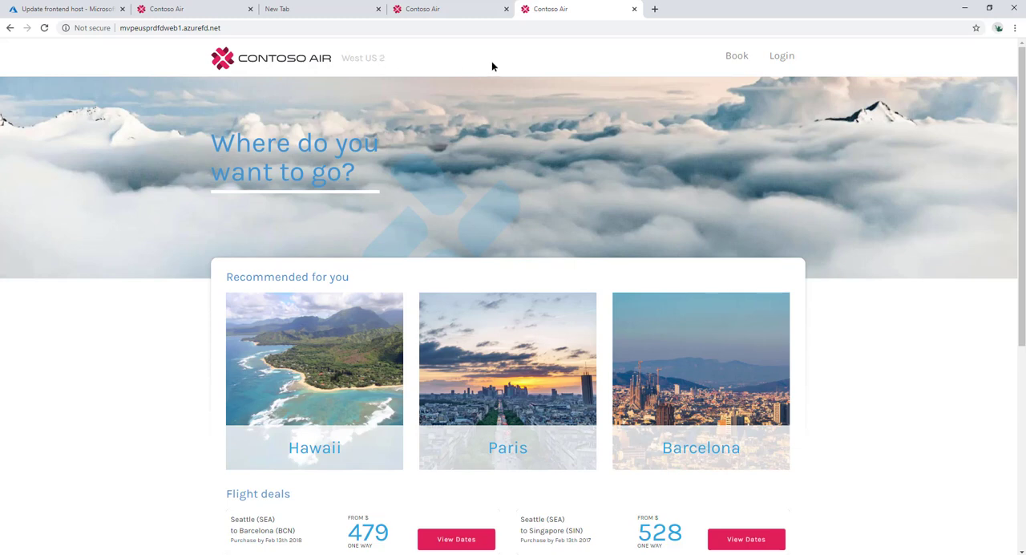
Step: View the other open Contoso Air pages and return to the frontend host settings in the Azure portal's Front Door designer
{"action": "left_click", "coordinate": [439, 9]}
{"action": "left_click", "coordinate": [210, 14]}
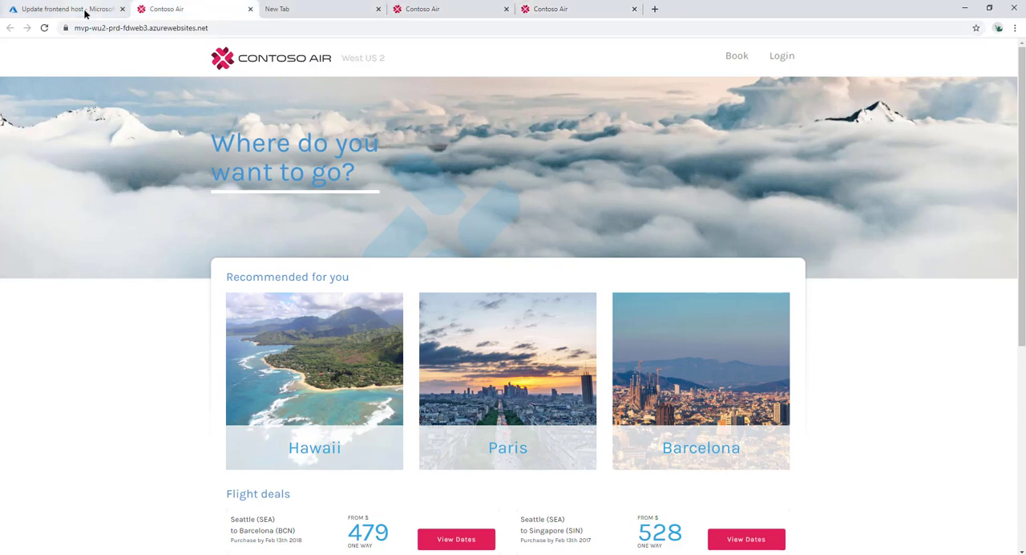
{"action": "left_click", "coordinate": [87, 15]}
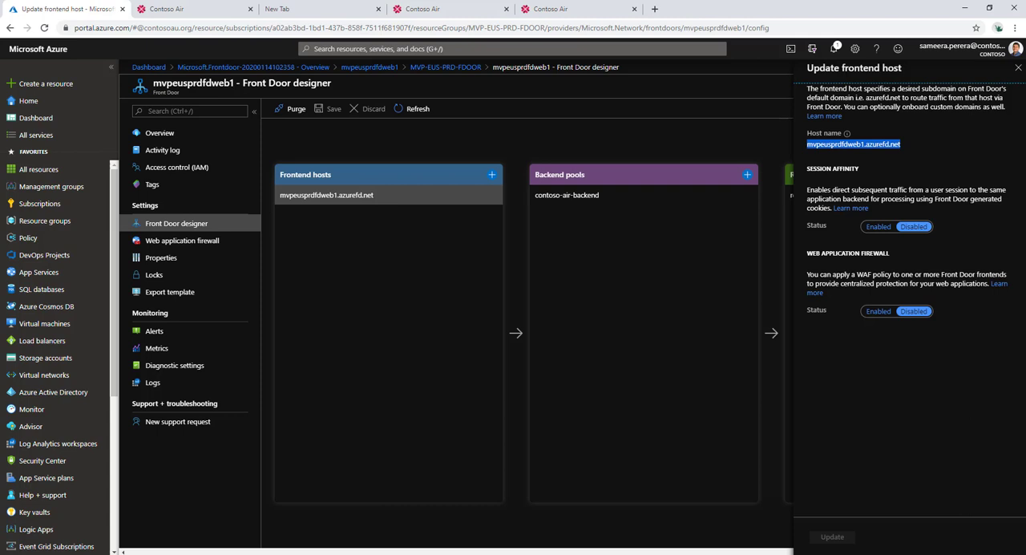
{"action": "key", "text": "alt+Tab"}
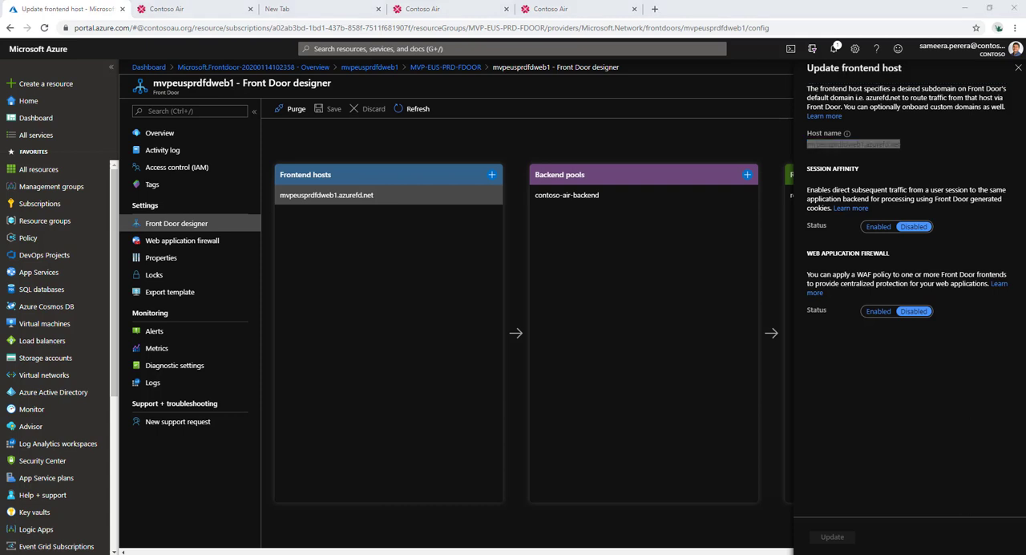